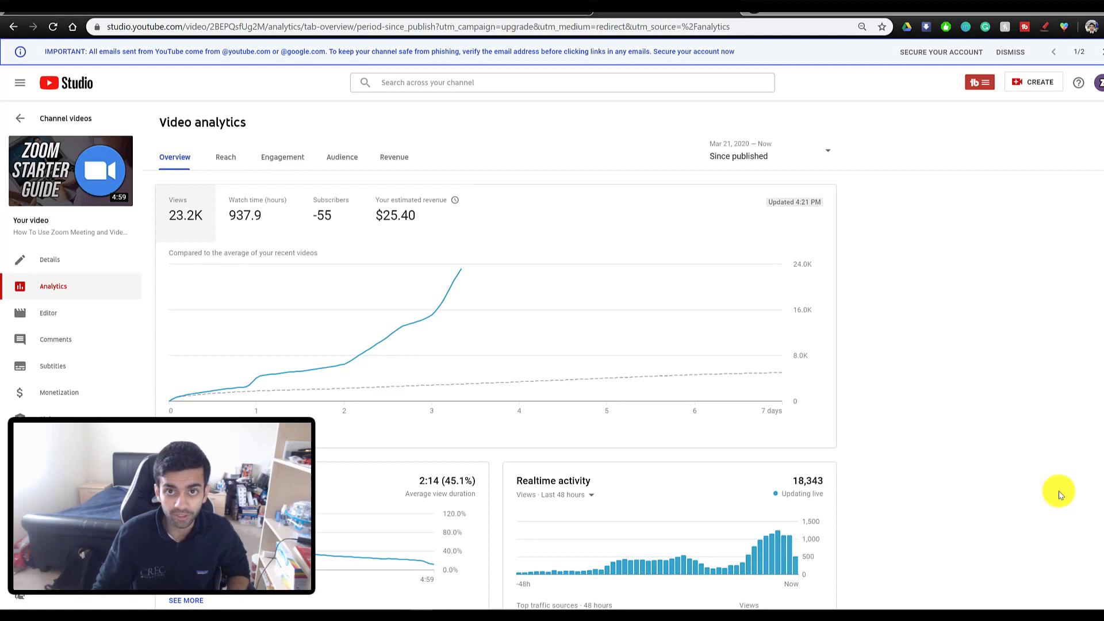
- Peek at the TubeBuddy menu, then flip to the 'how to use zoom' results and back to Analytics
left_click(971, 87)
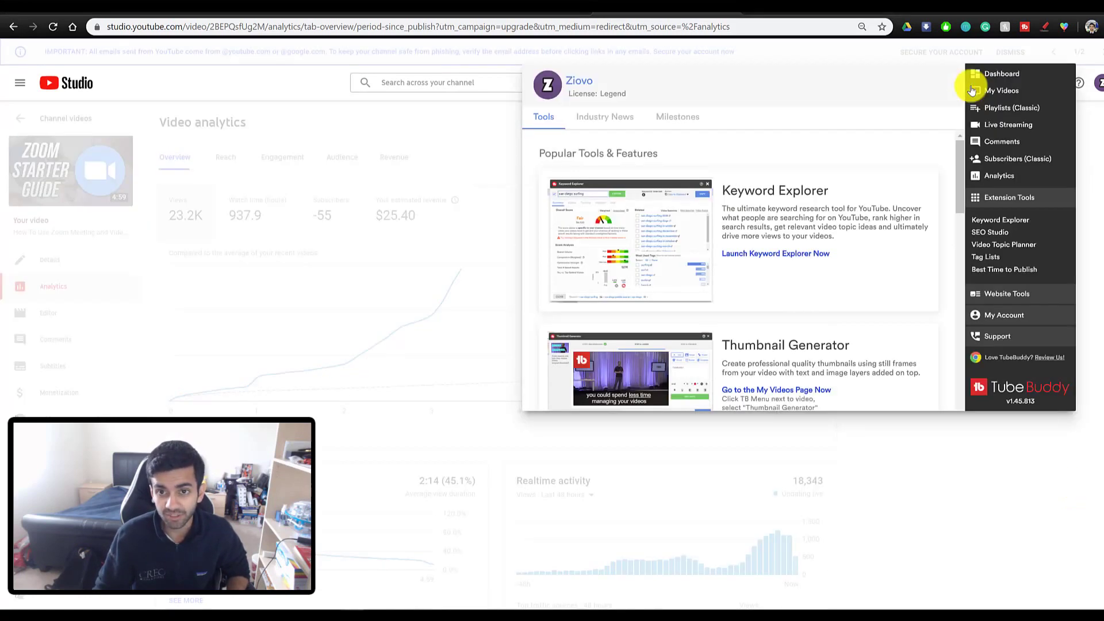
left_click(975, 486)
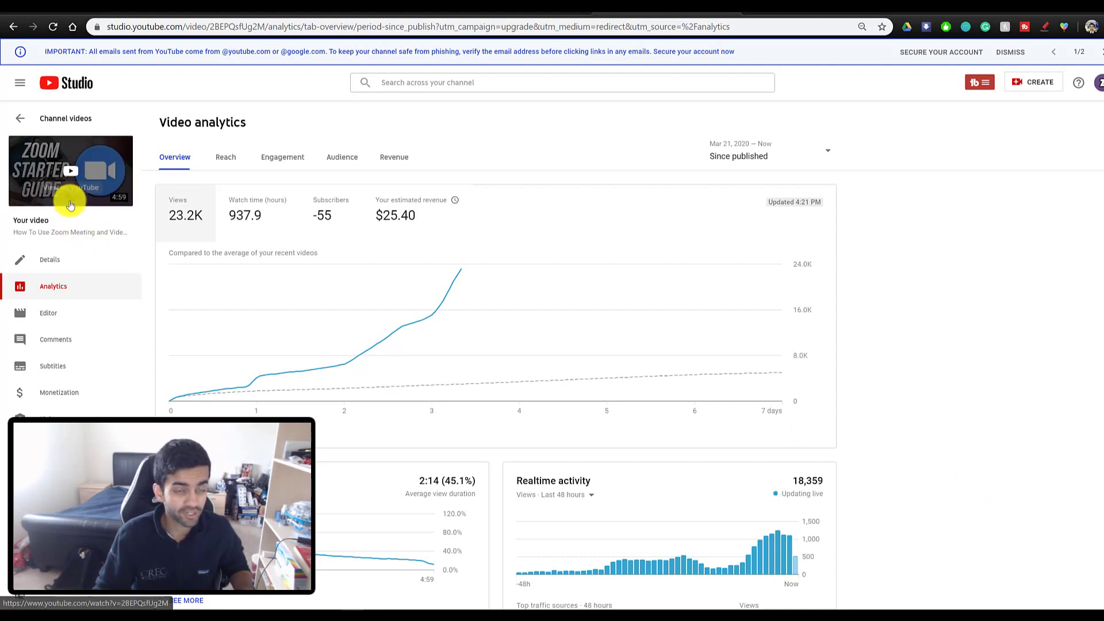
mouse_move(207, 210)
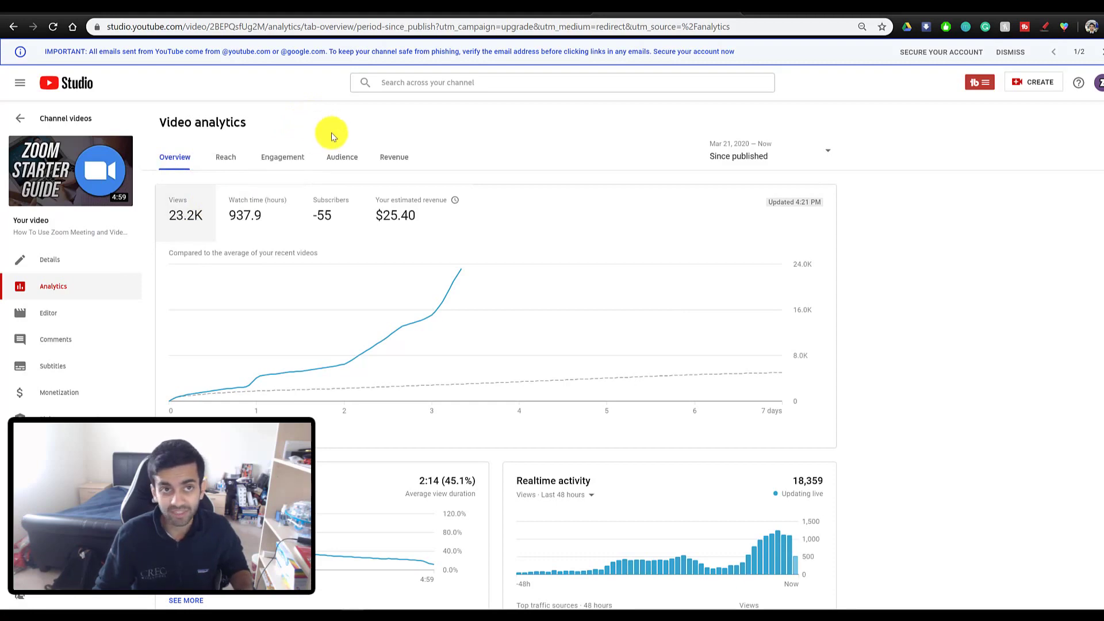
left_click(342, 15)
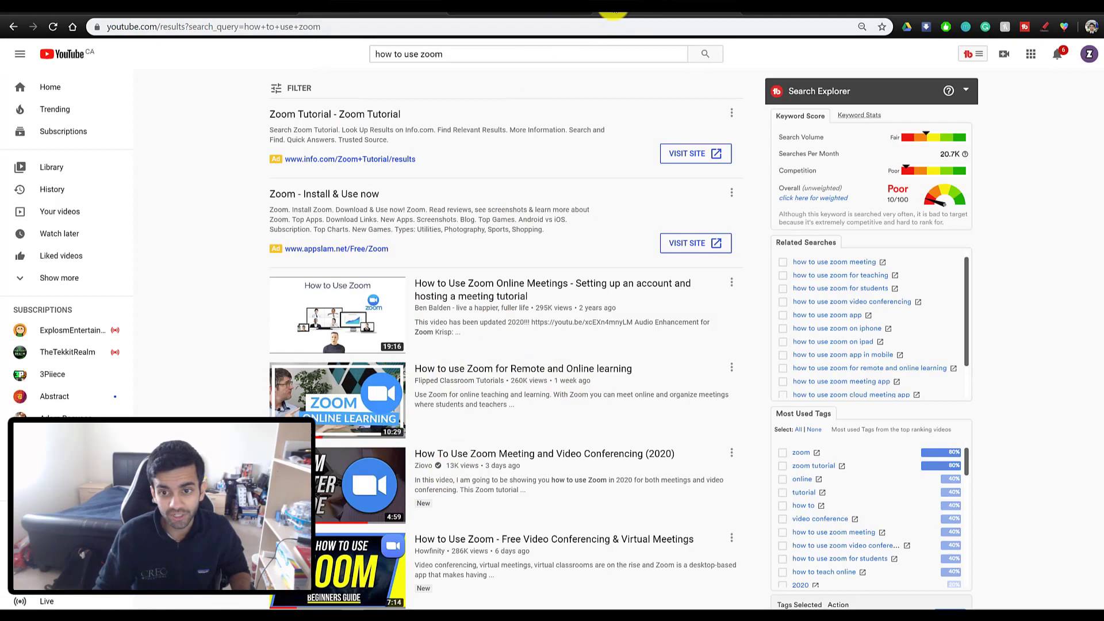
left_click(613, 12)
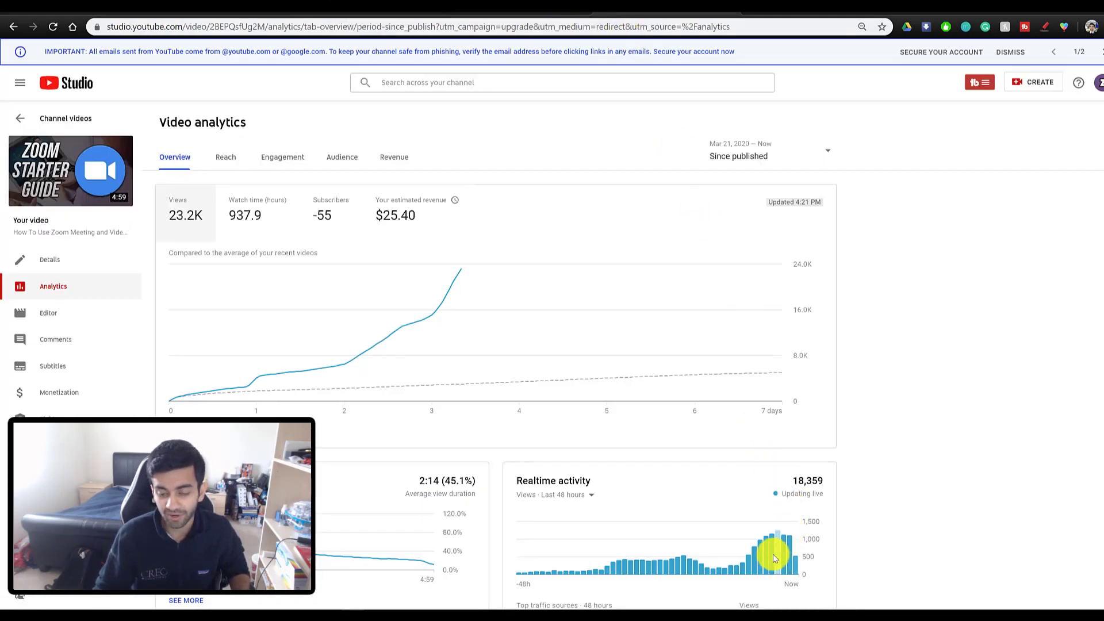
mouse_move(775, 558)
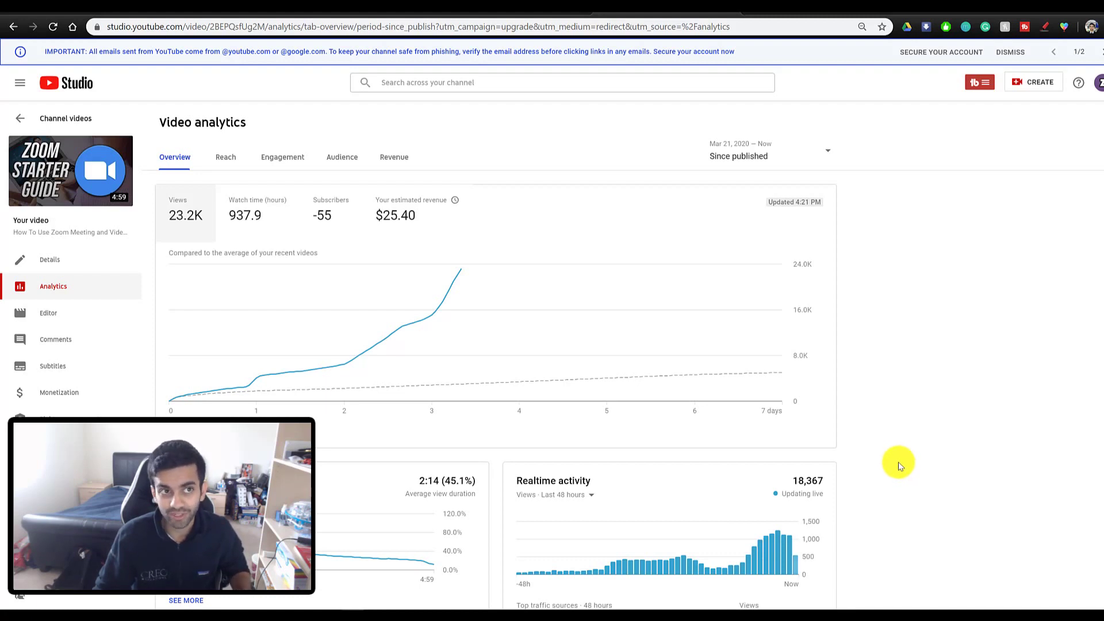
- Scroll through the Free, Pro, Star and Legend plan comparison table on TubeBuddy's pricing page
left_click(207, 13)
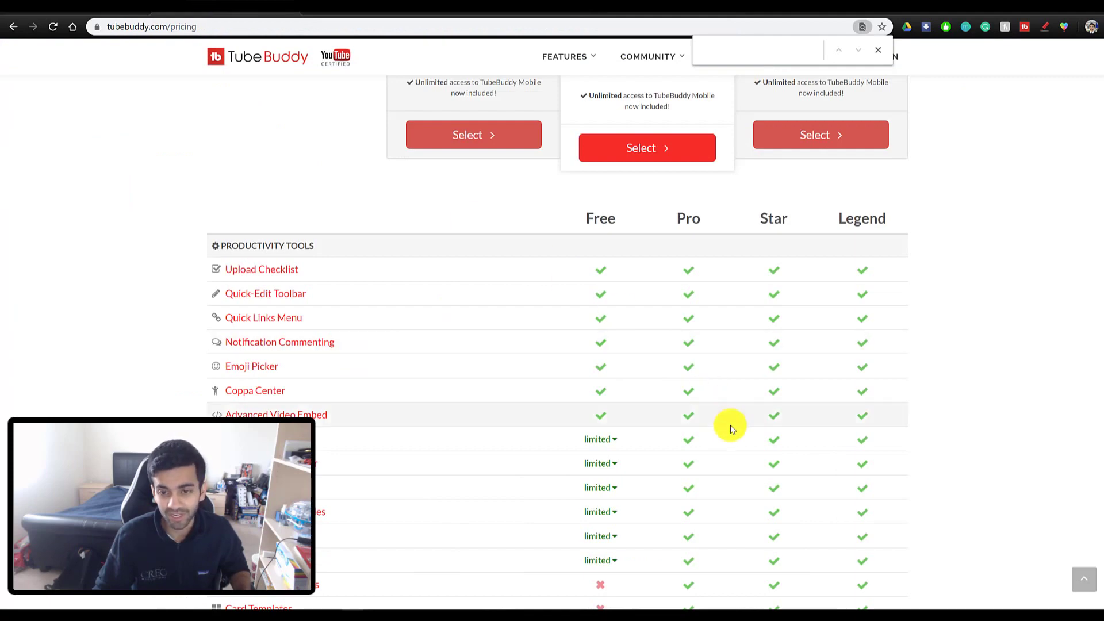
scroll(600, 299, "down", 4)
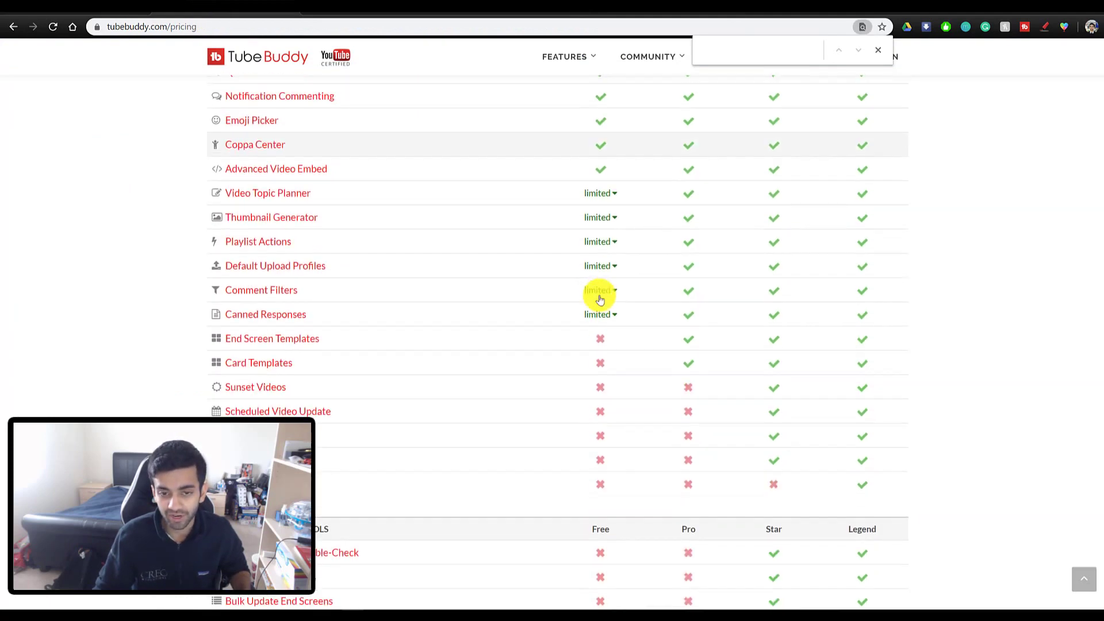
scroll(647, 377, "down", 17)
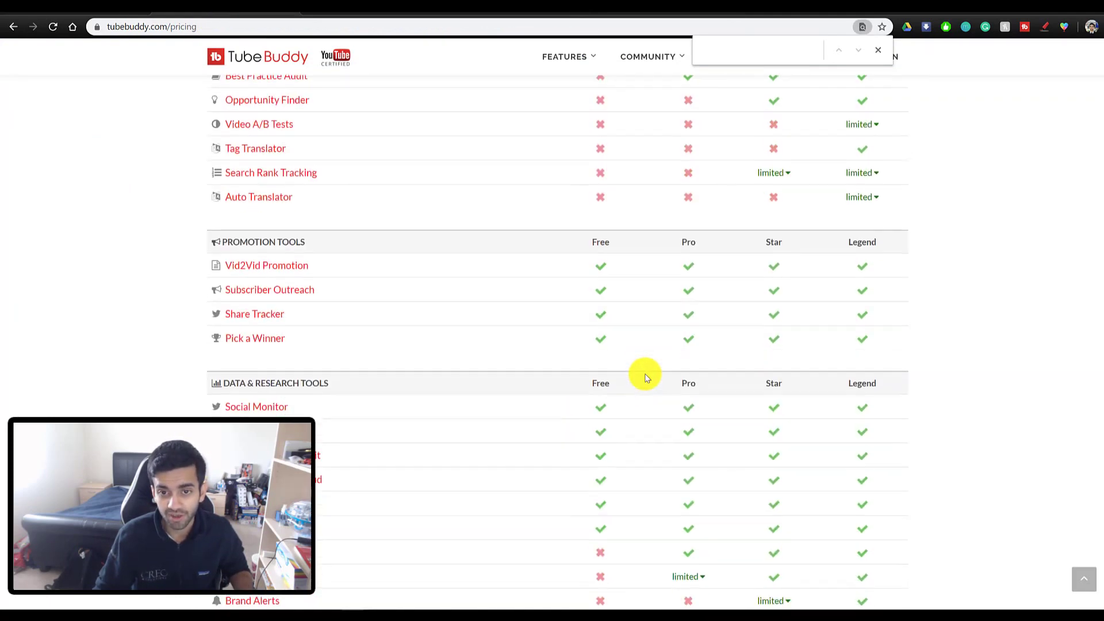
scroll(645, 377, "up", 17)
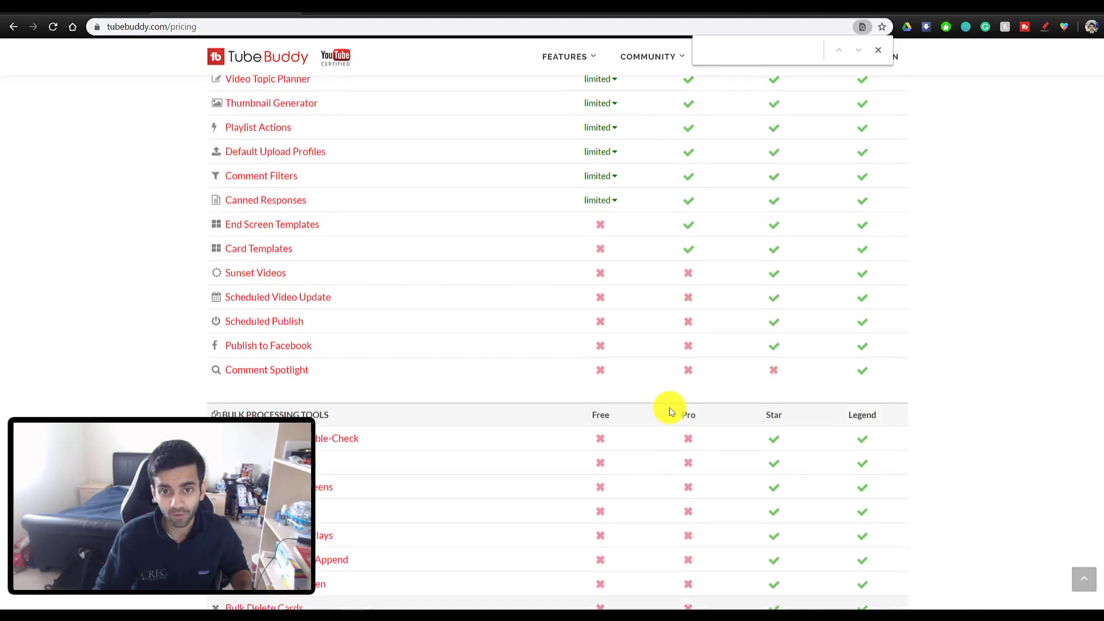
scroll(671, 411, "up", 1)
scroll(671, 412, "up", 10)
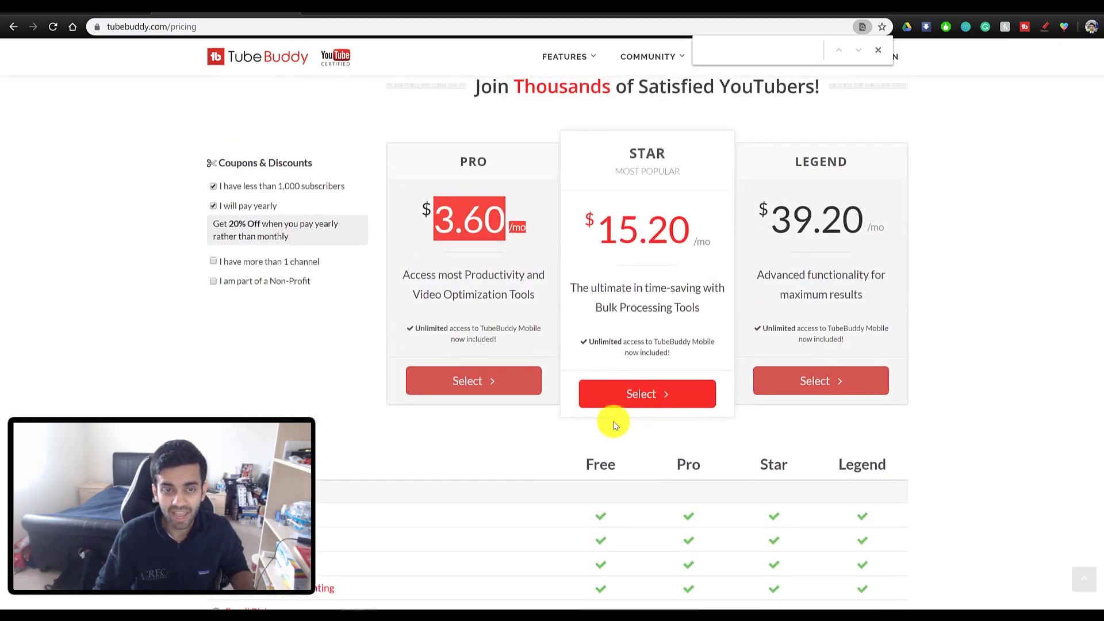
left_click(454, 207)
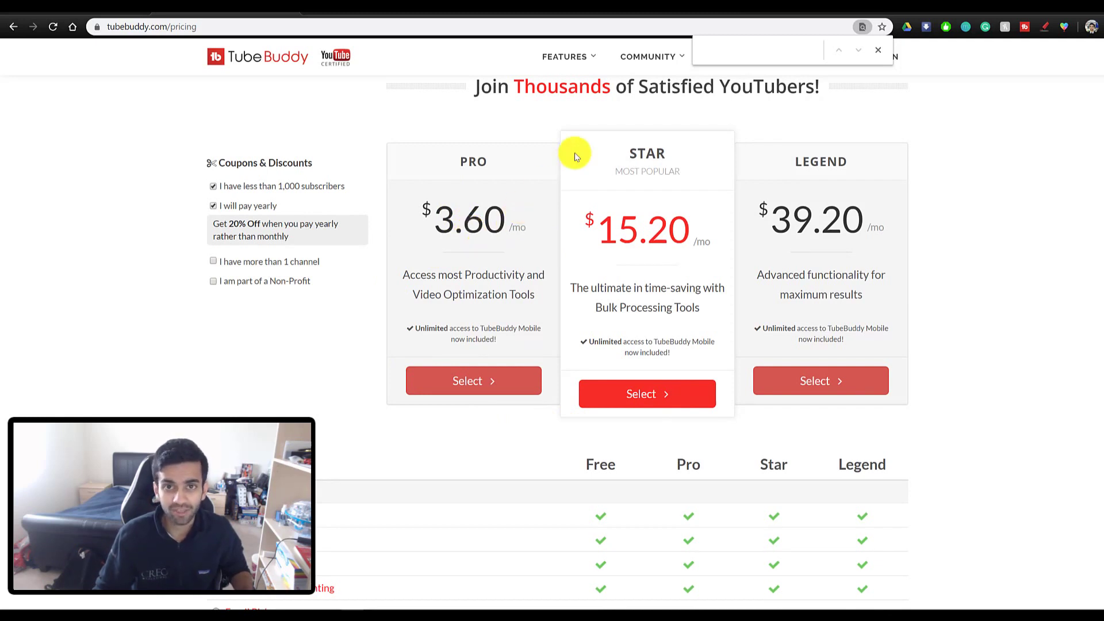
left_click(618, 9)
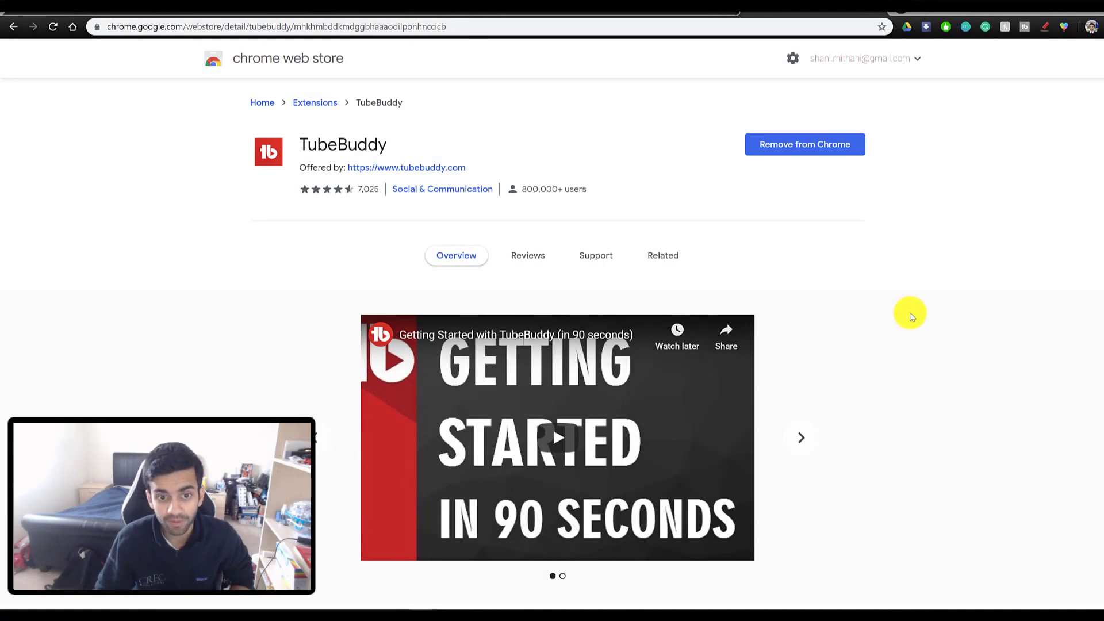
scroll(906, 333, "down", 6)
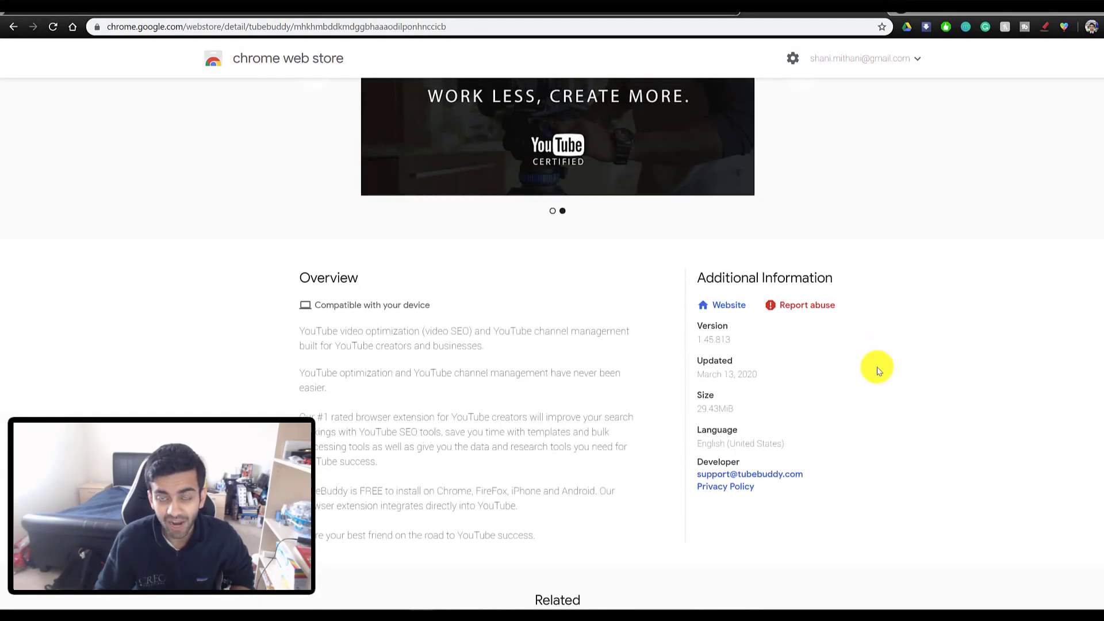
scroll(876, 368, "up", 4)
scroll(878, 371, "up", 2)
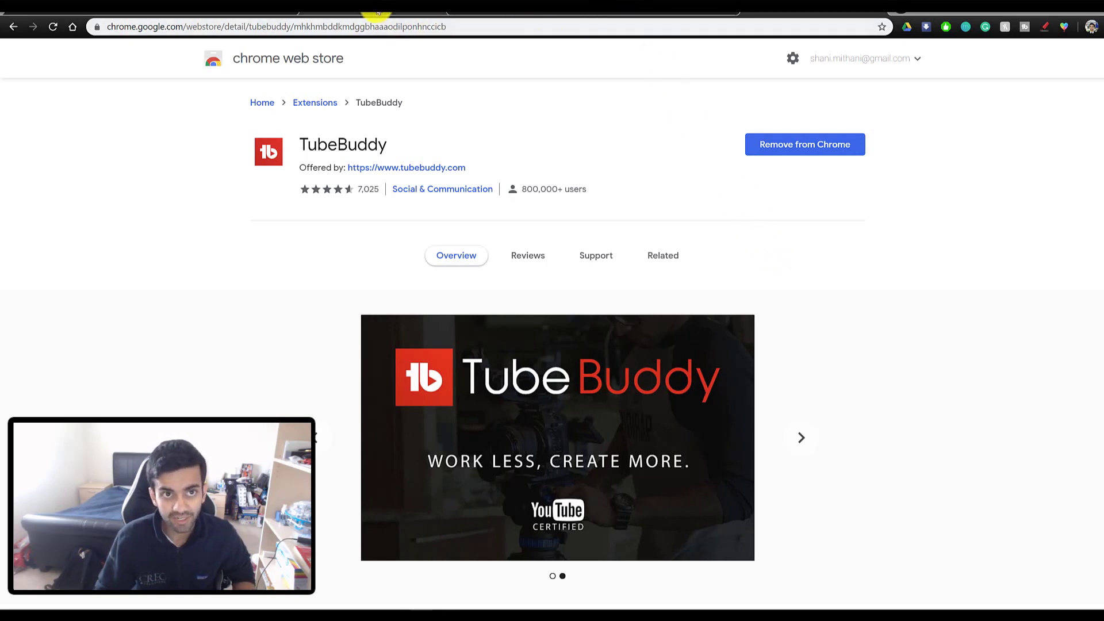
- On the 'how to use zoom' results tab, open TubeBuddy's tools menu to reach Keyword Explorer
left_click(397, 9)
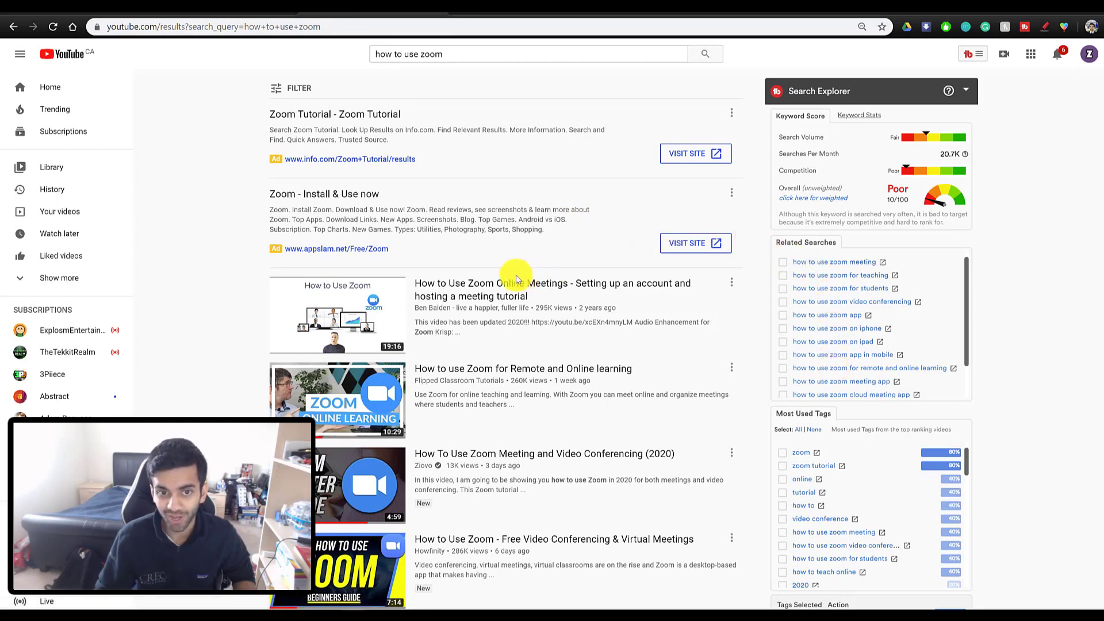
mouse_move(421, 370)
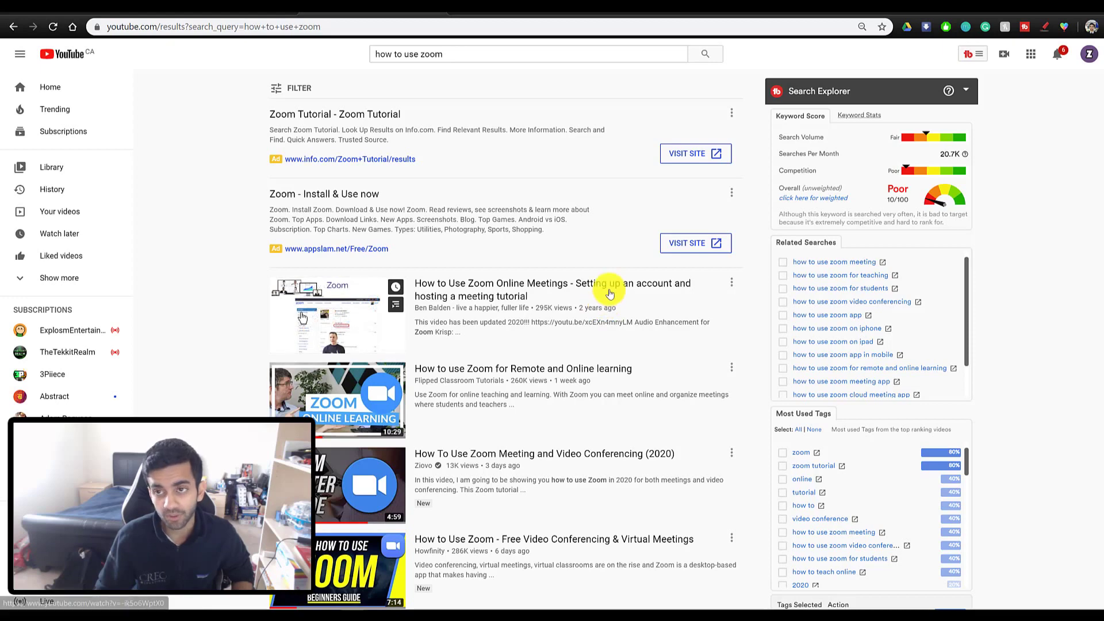
left_click(971, 60)
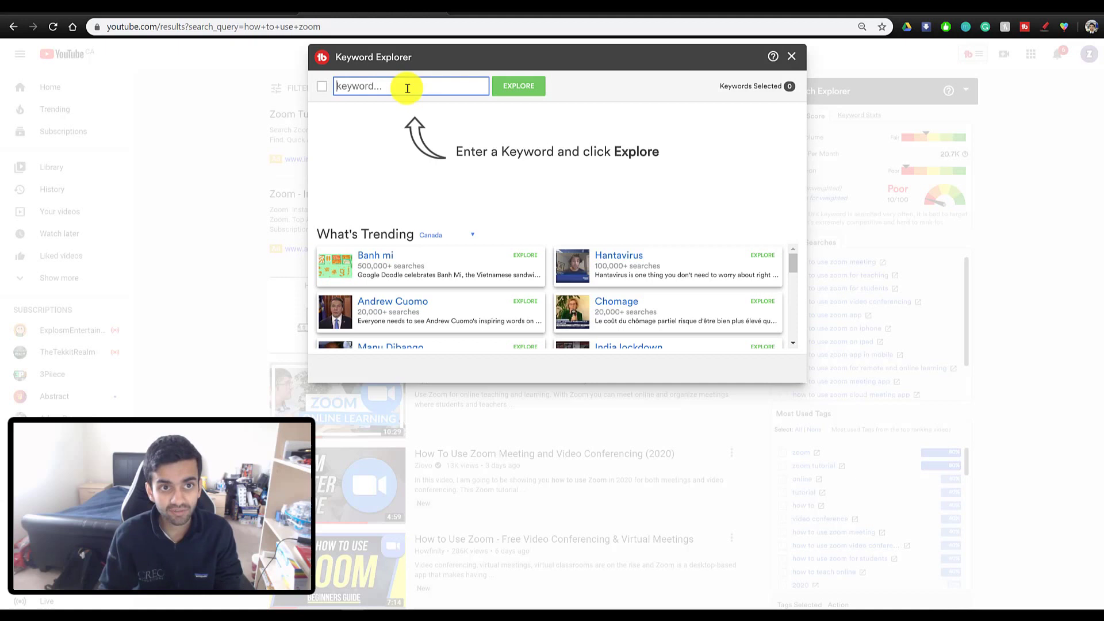
- Explore the keyword 'how to use zoom', which scores Good at 41/100 with 20.7K monthly searches
type("how to use zoom")
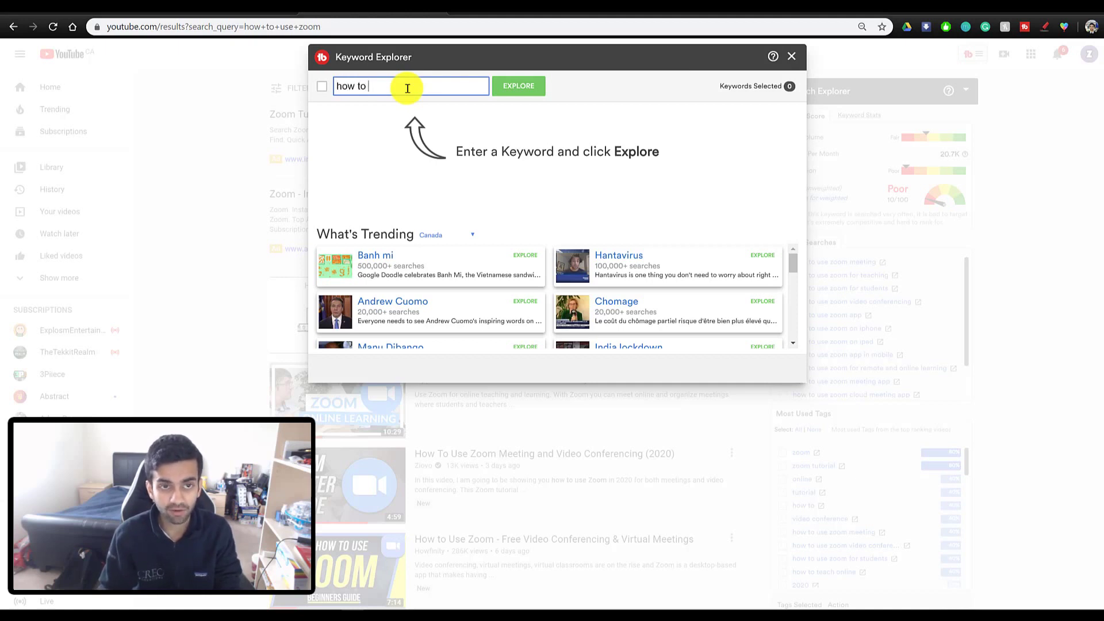
left_click(509, 96)
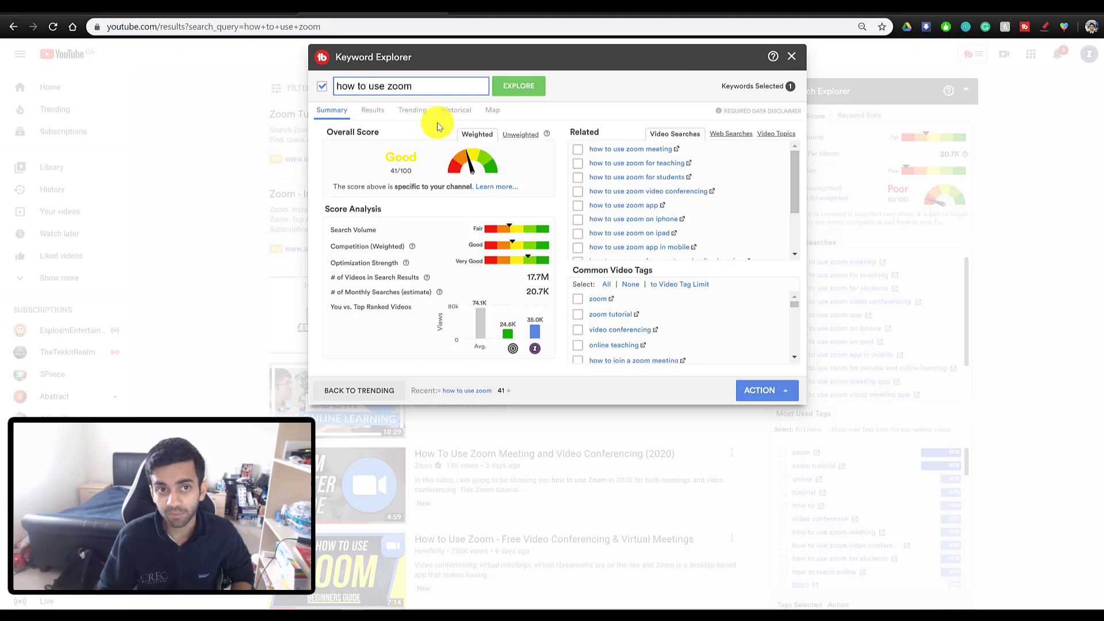
mouse_move(414, 86)
left_mouse_down()
mouse_move(340, 87)
mouse_move(406, 86)
left_mouse_up()
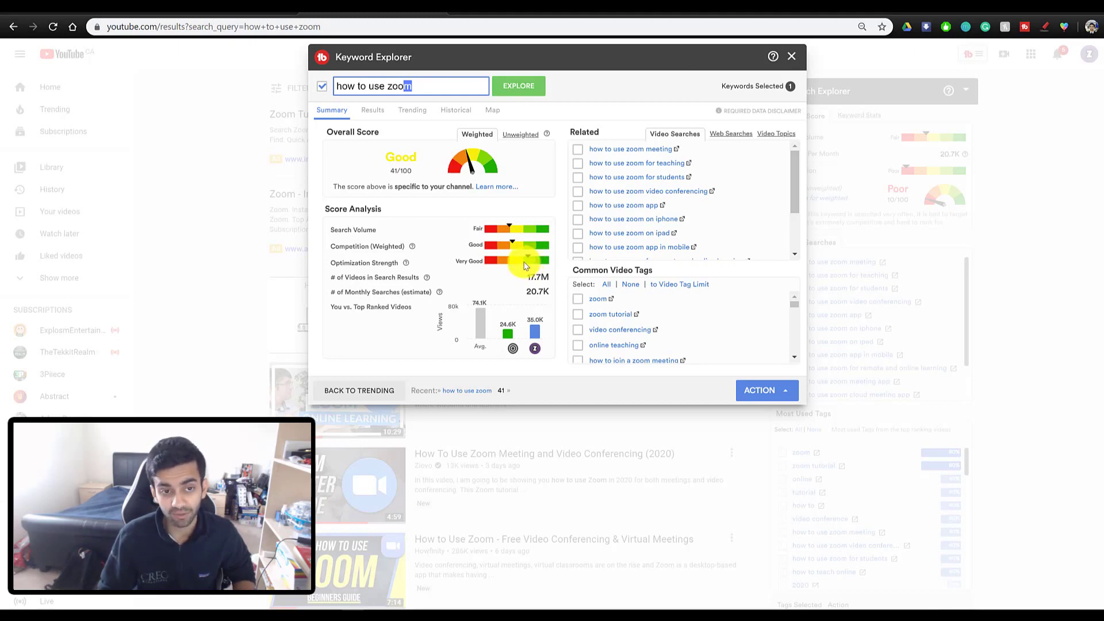
mouse_move(406, 263)
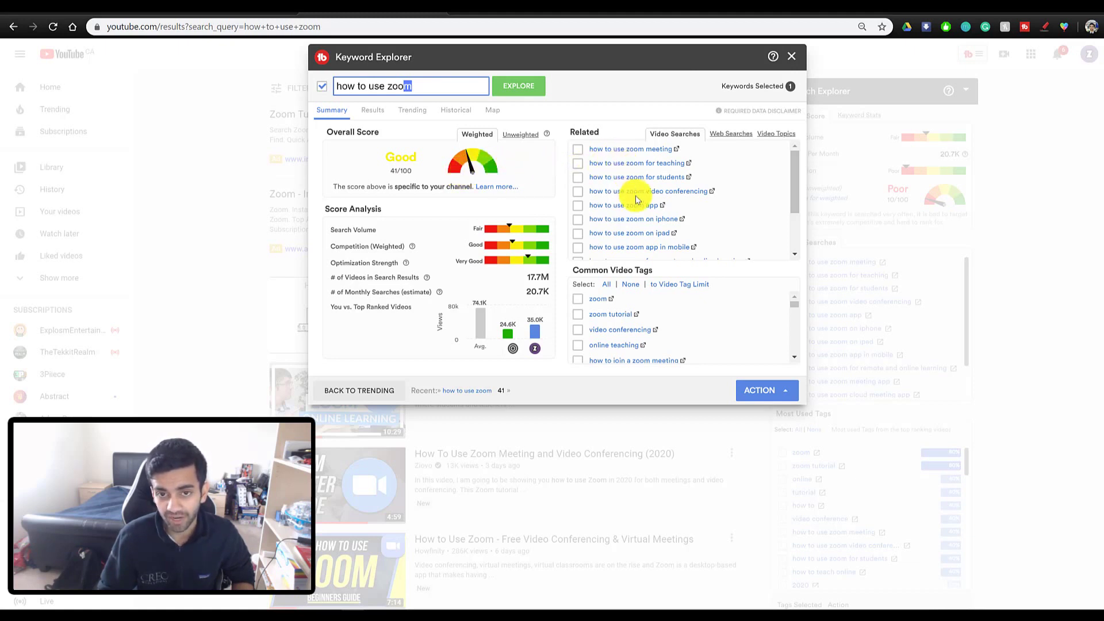
scroll(636, 190, "down", 2)
scroll(630, 221, "up", 2)
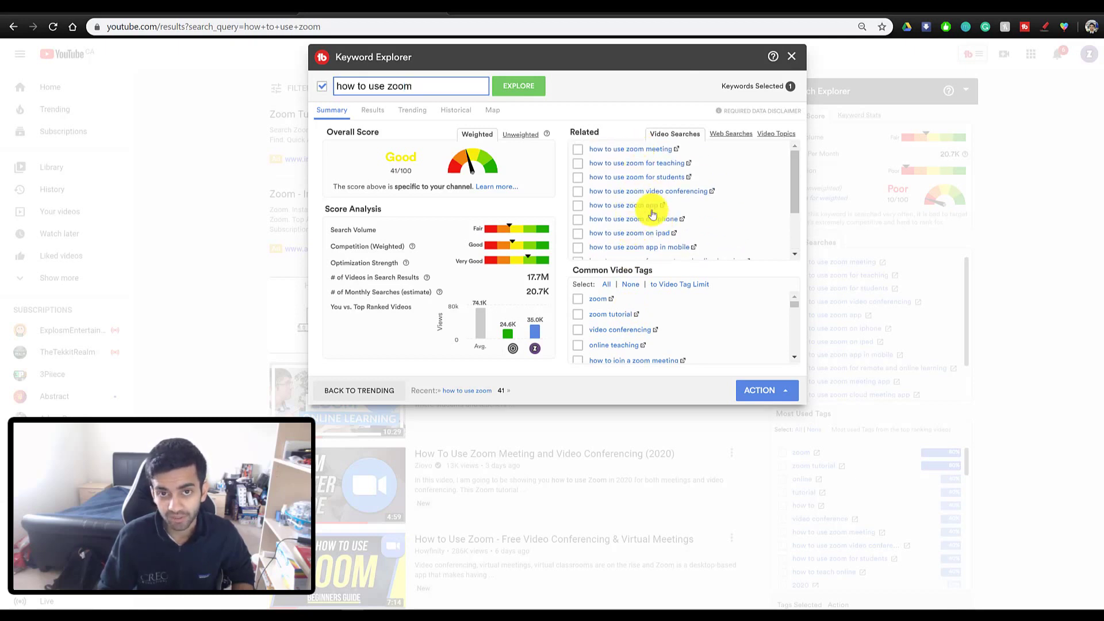
- Load the related search 'how to use zoom meeting' and note its 59/100 overall score
left_click(610, 149)
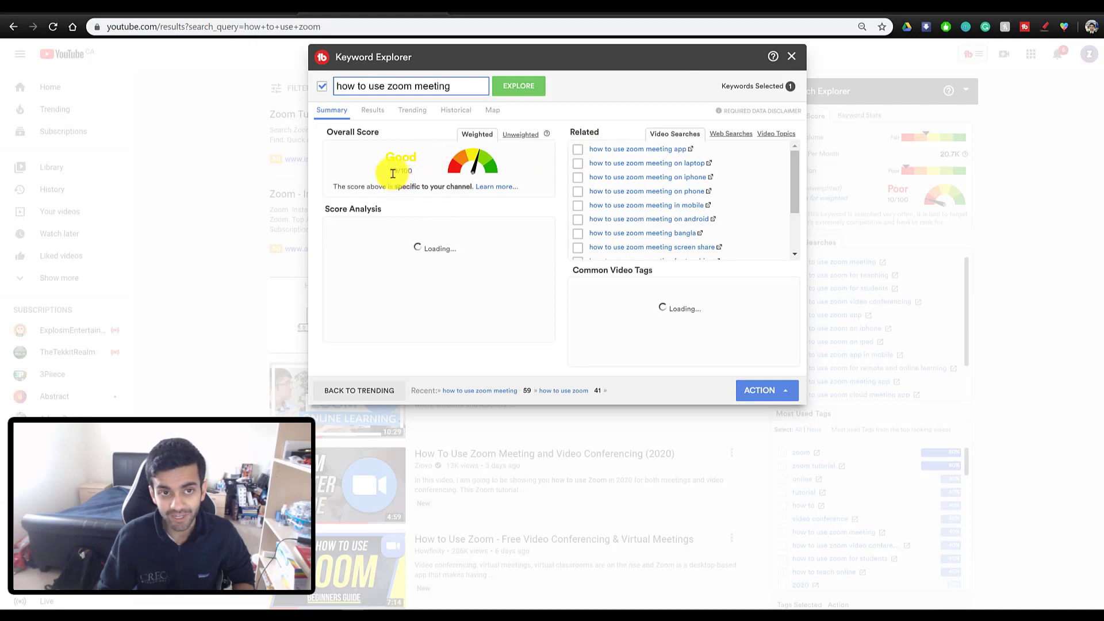
left_click_drag(390, 173, 404, 173)
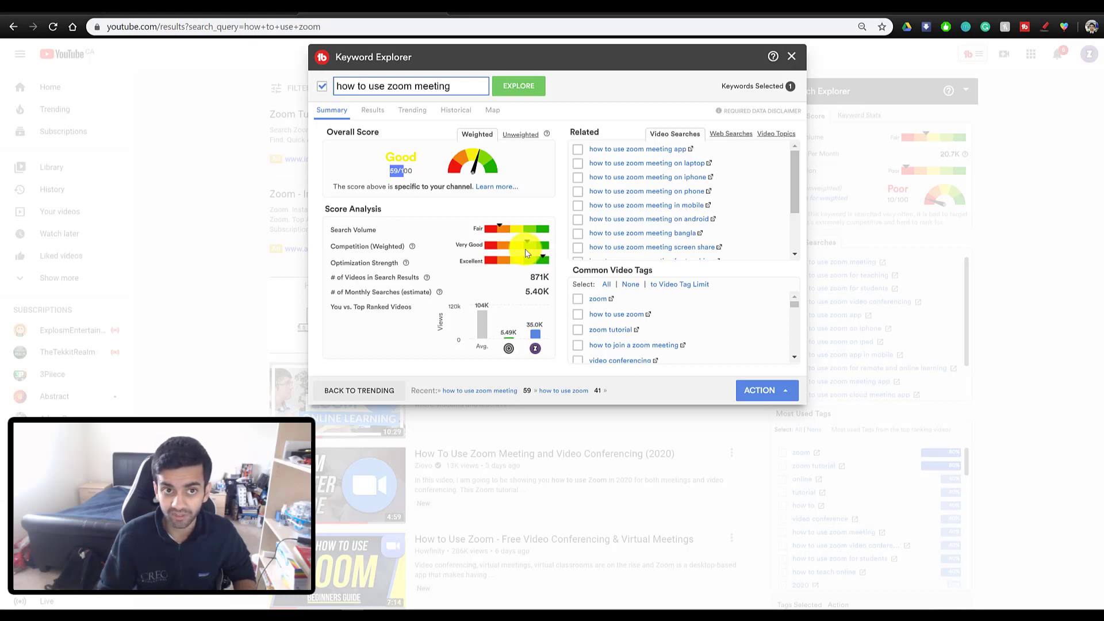
left_click_drag(414, 86, 453, 88)
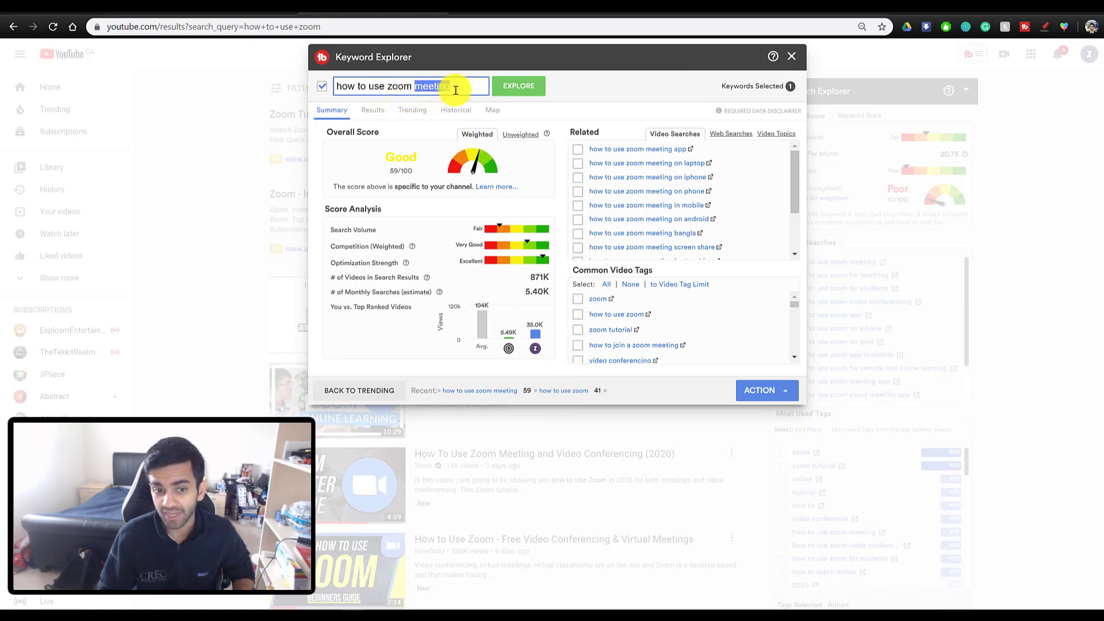
left_click_drag(456, 90, 540, 182)
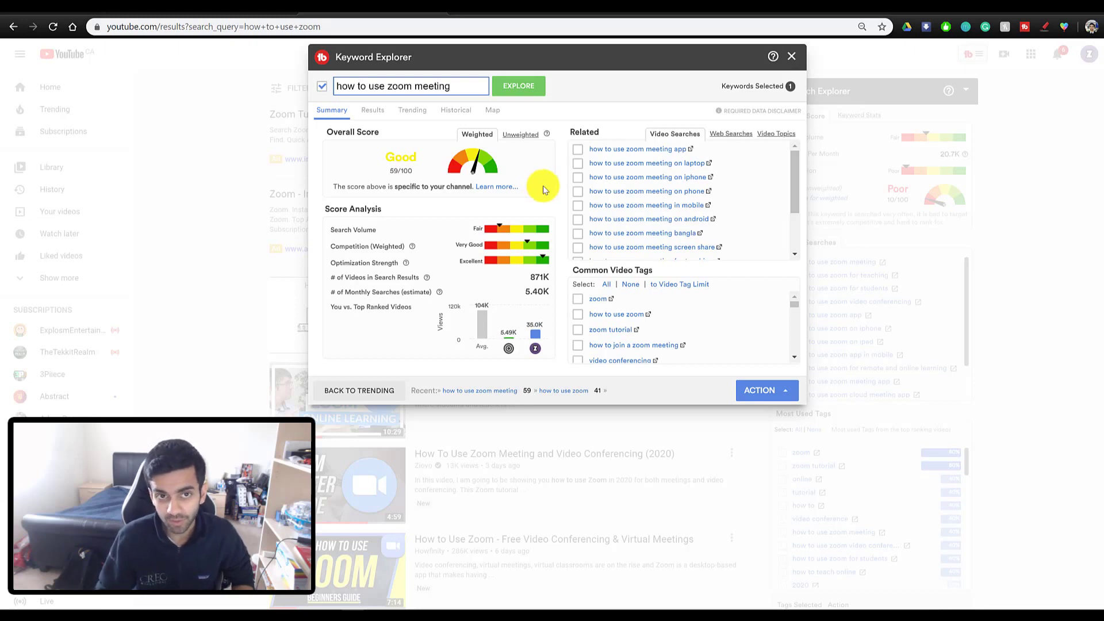
- Review the Historical Google Trends chart for 'how to use zoom meeting', then switch to the Map view
left_click(460, 111)
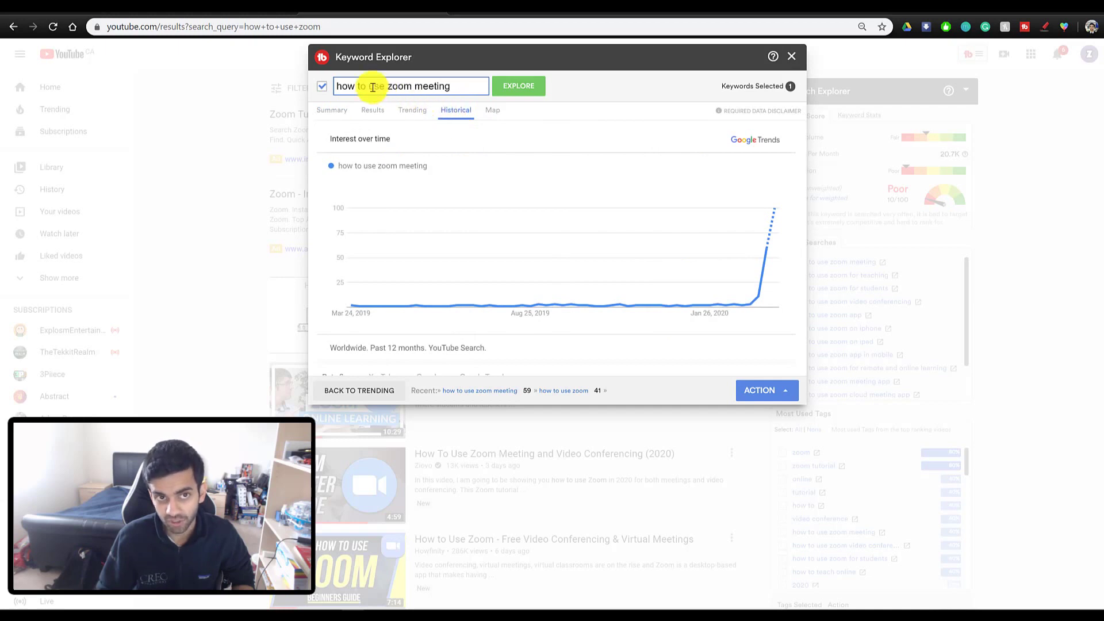
left_click_drag(337, 87, 385, 89)
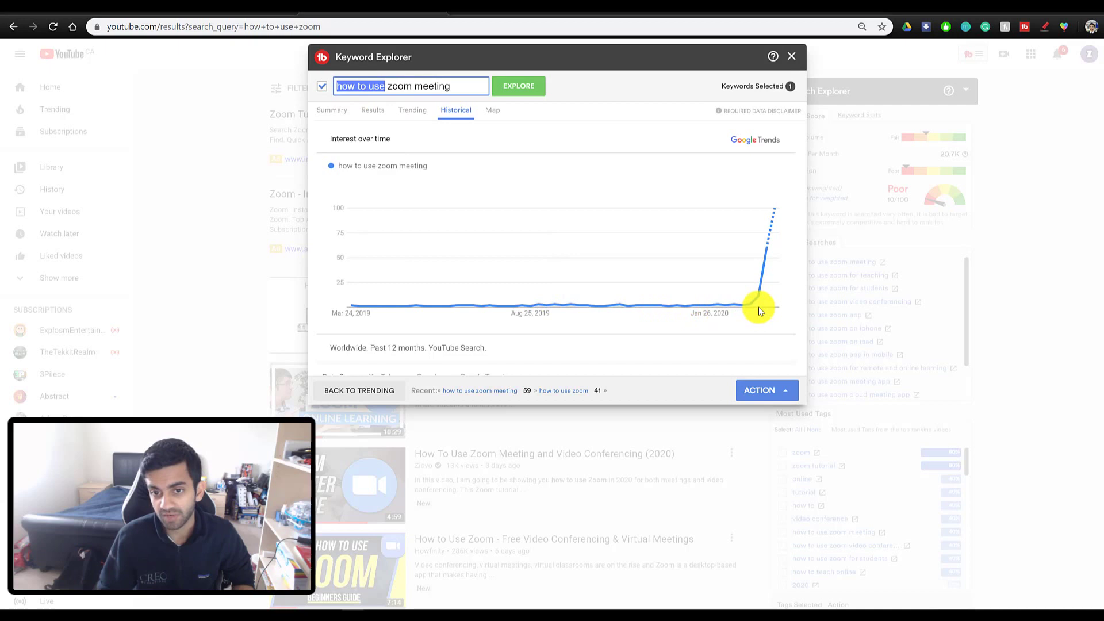
mouse_move(742, 308)
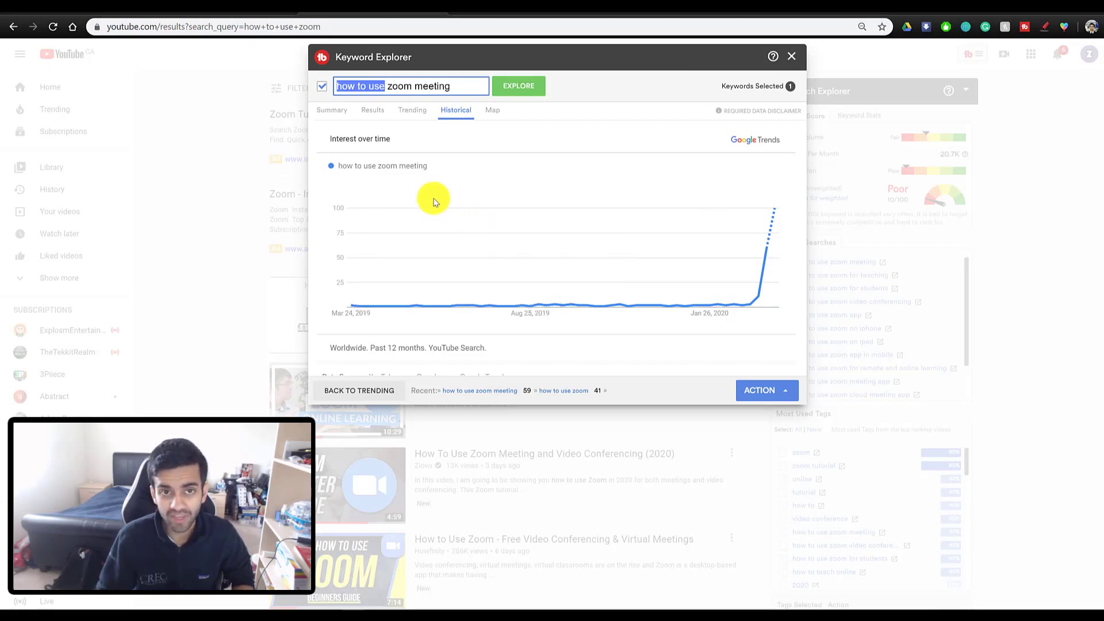
scroll(488, 209, "down", 1)
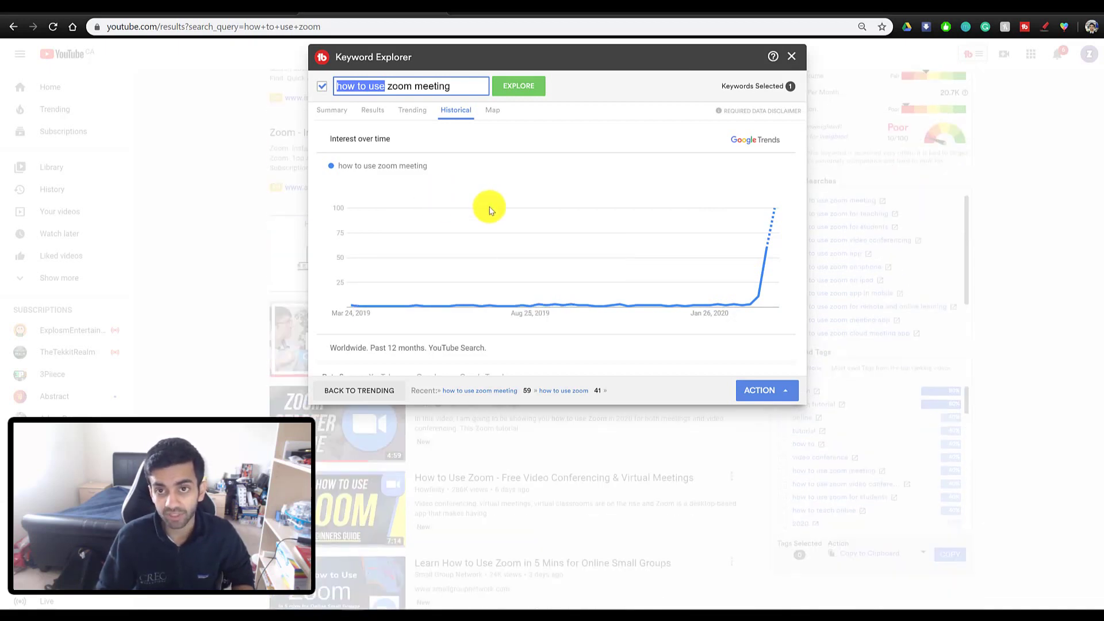
left_click(490, 118)
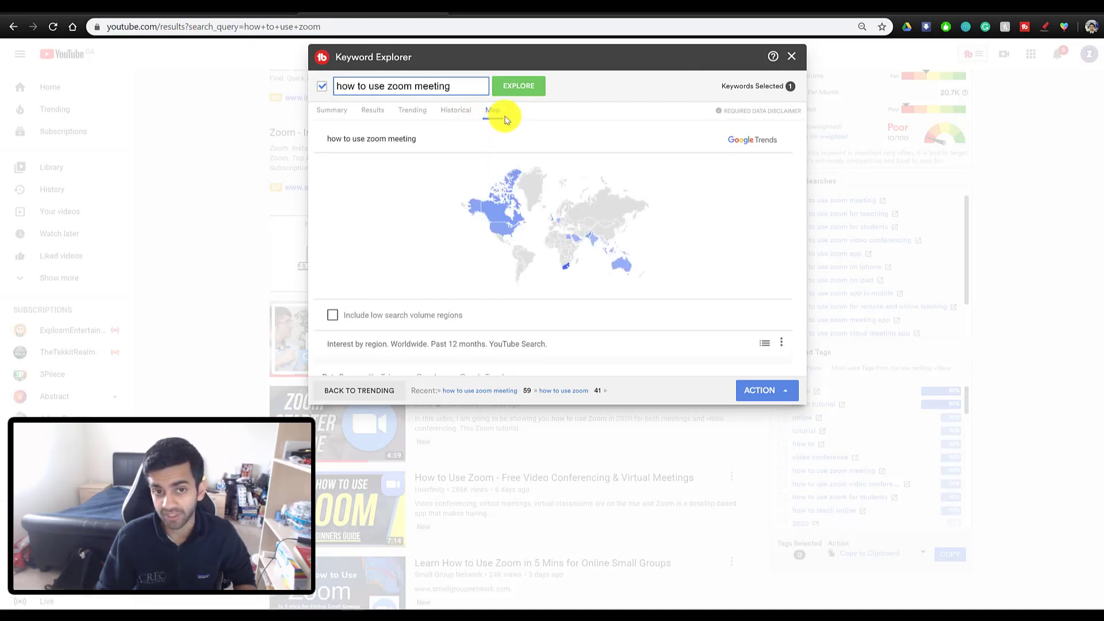
- Inspect the United States on the regional interest map for 'how to use zoom meeting'
mouse_move(501, 217)
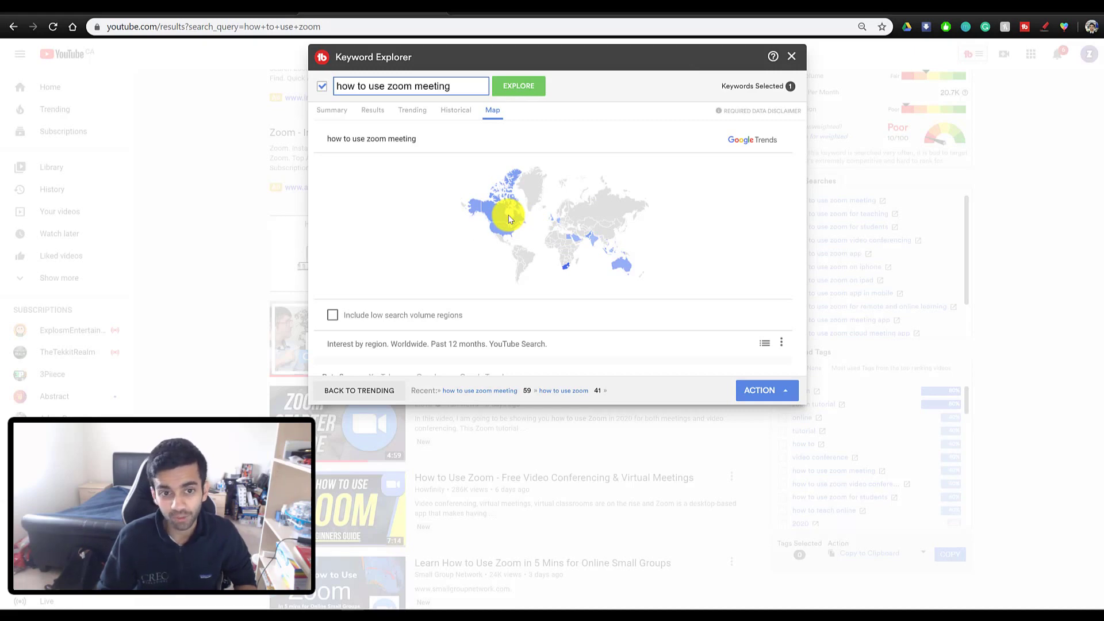
- Close Keyword Explorer and scroll Search Explorer to Related Searches and Most Used Tags, topped by zoom at 80%
left_click(796, 62)
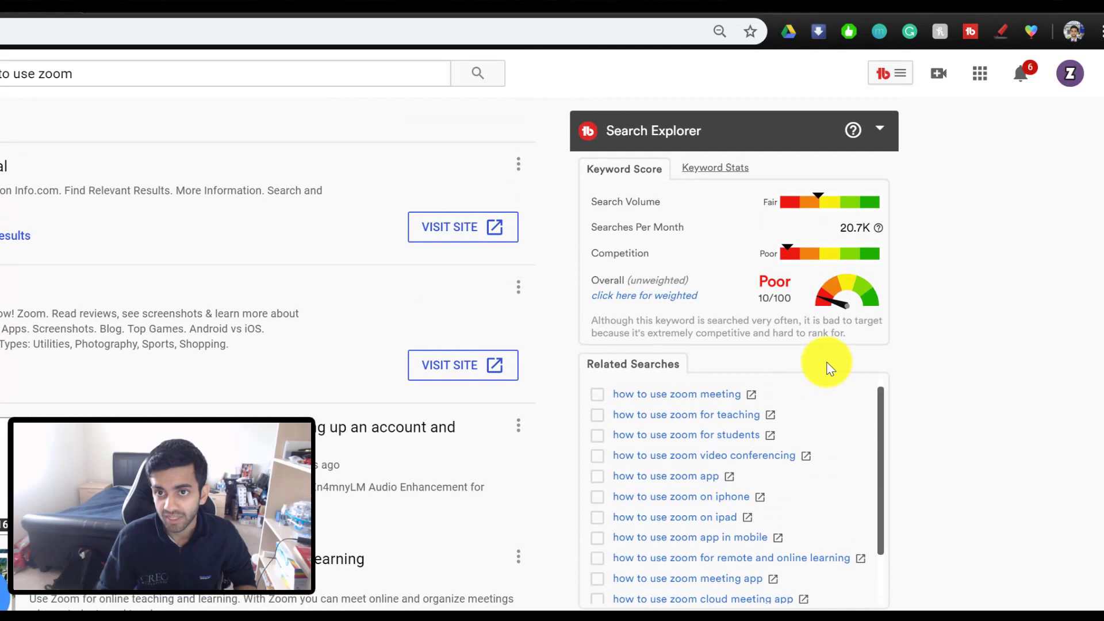
left_click_drag(598, 126, 685, 130)
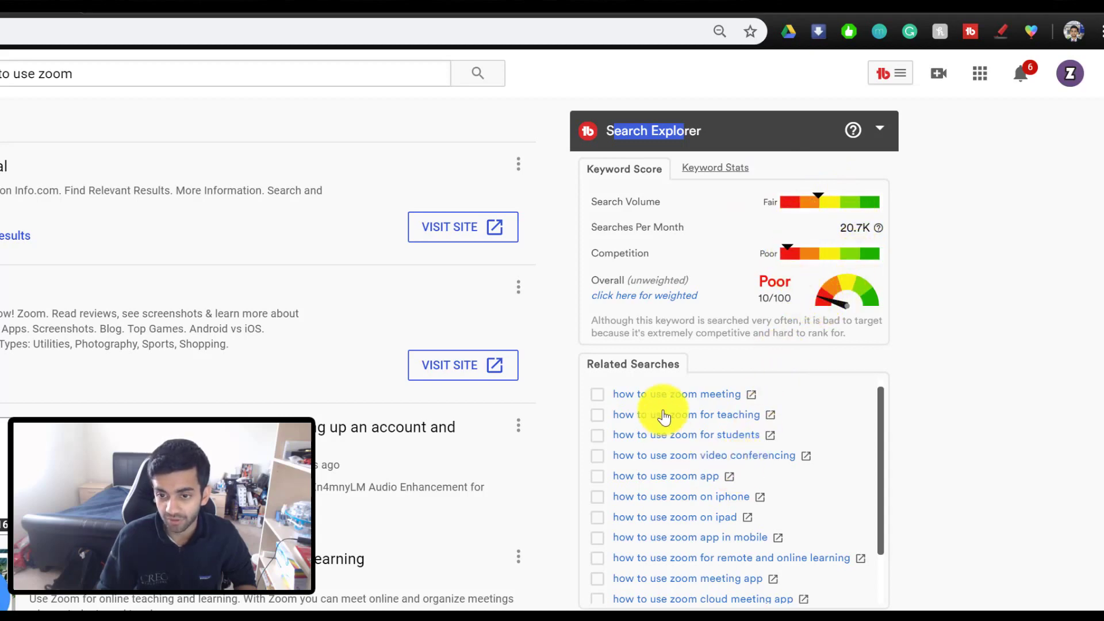
scroll(660, 403, "down", 2)
scroll(889, 381, "down", 5)
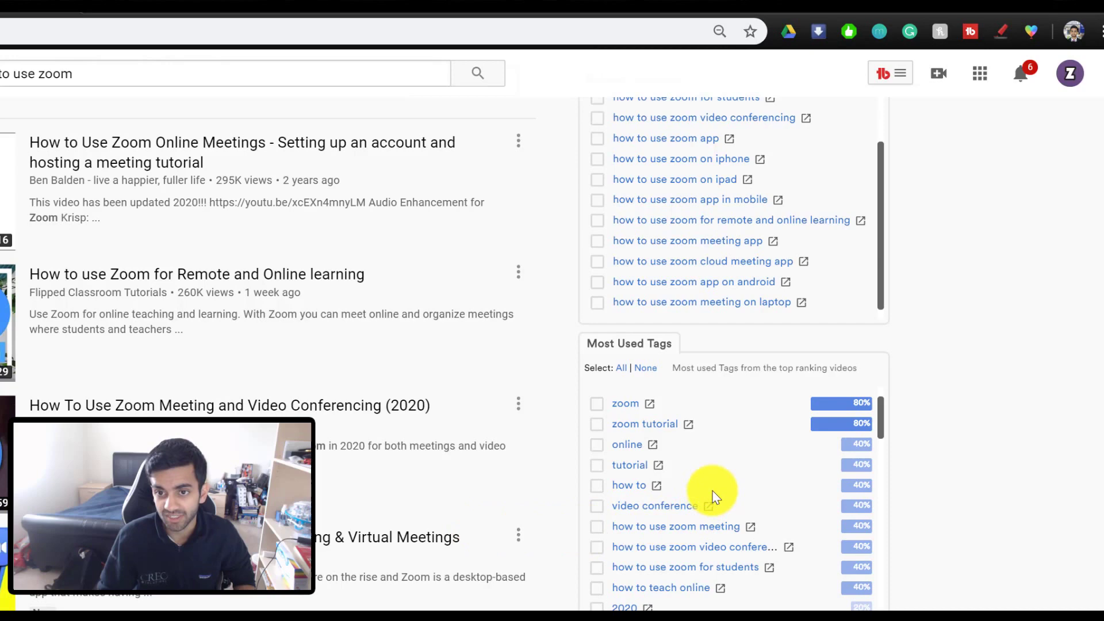
scroll(816, 426, "down", 2)
scroll(815, 426, "up", 2)
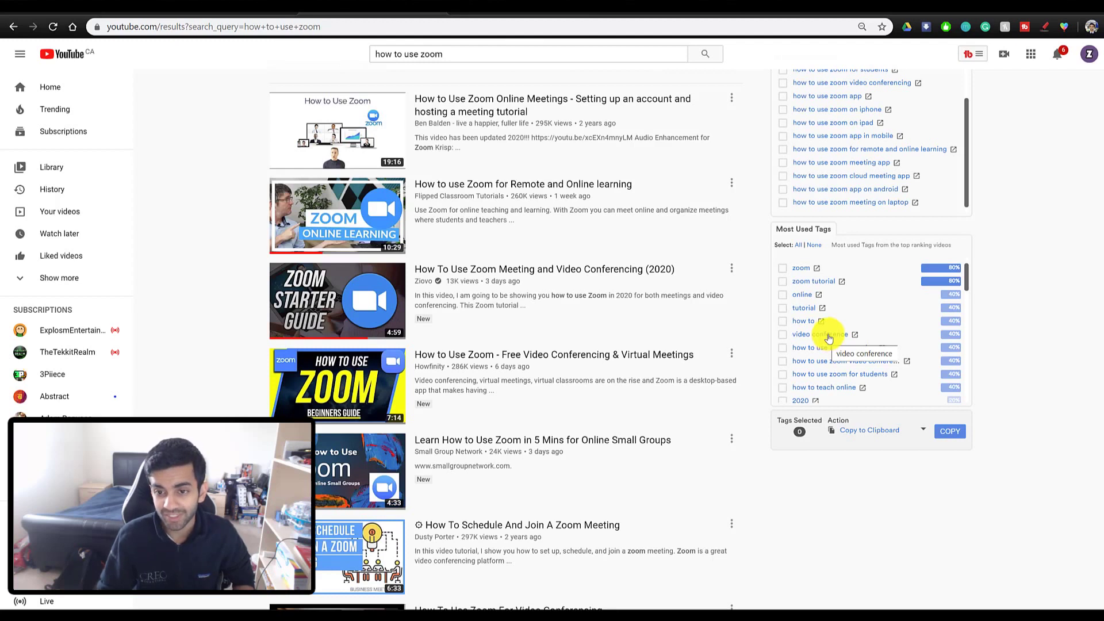
left_click(858, 435)
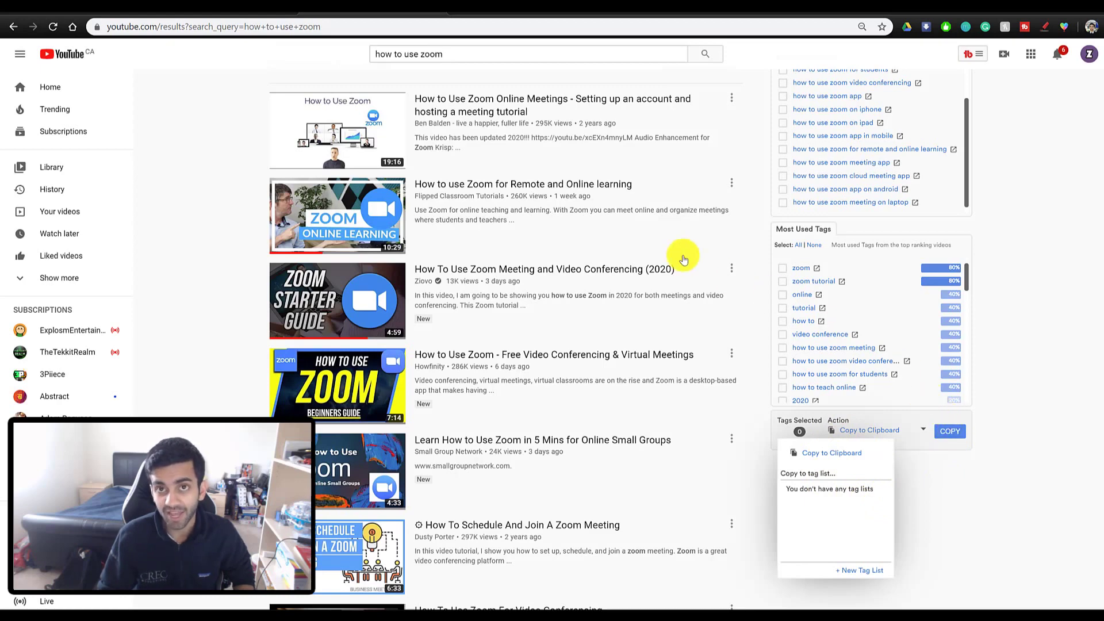
scroll(802, 311, "up", 3)
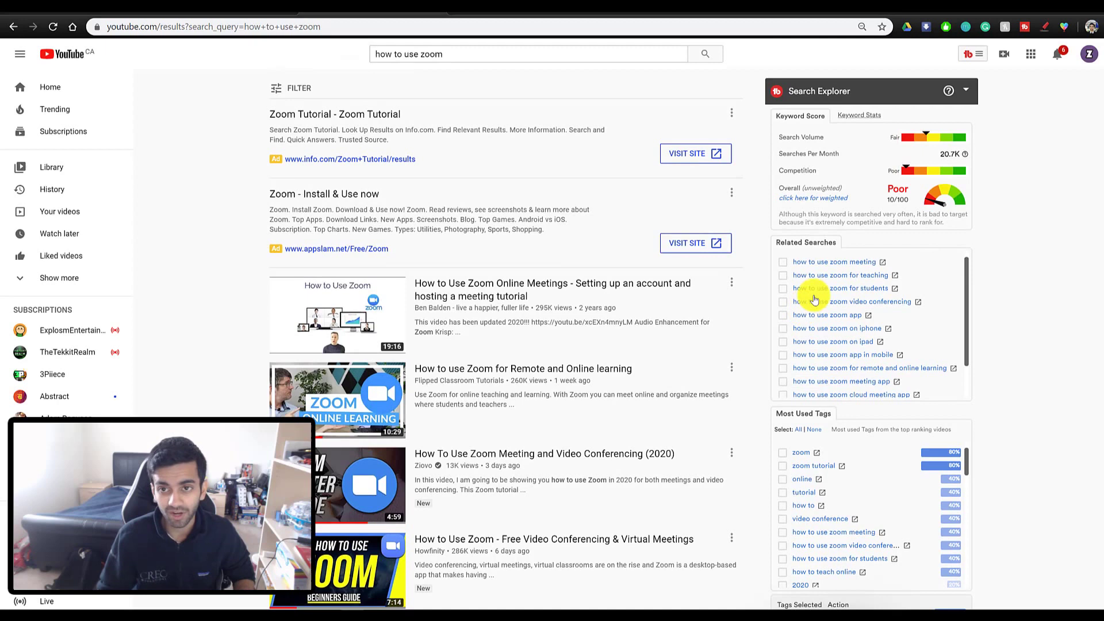
left_click(863, 117)
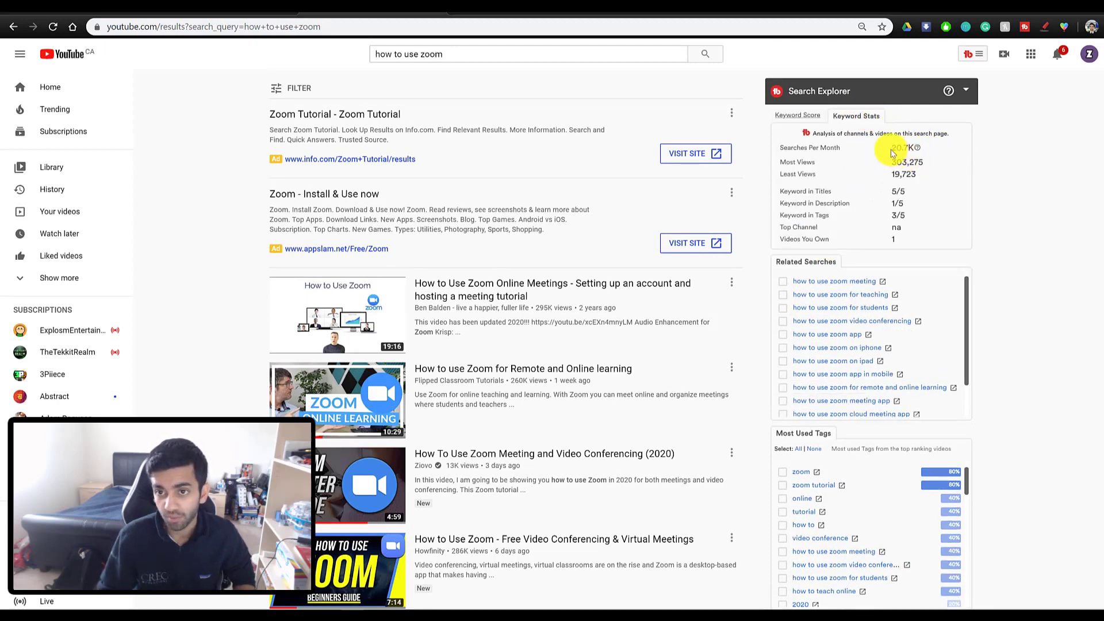
left_click_drag(907, 144, 919, 233)
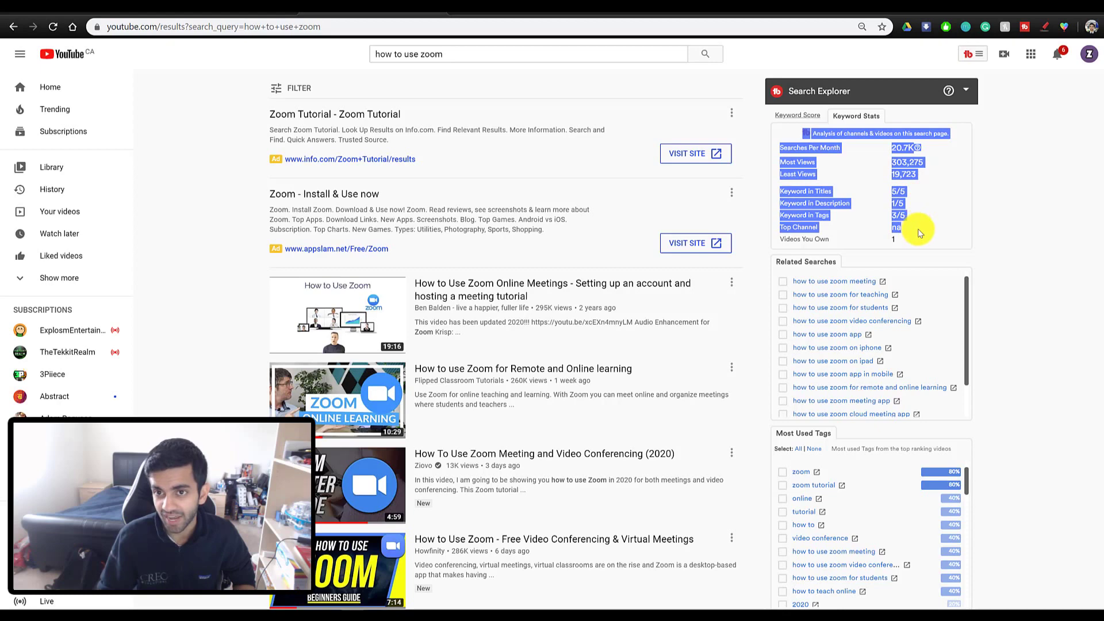
left_click(786, 117)
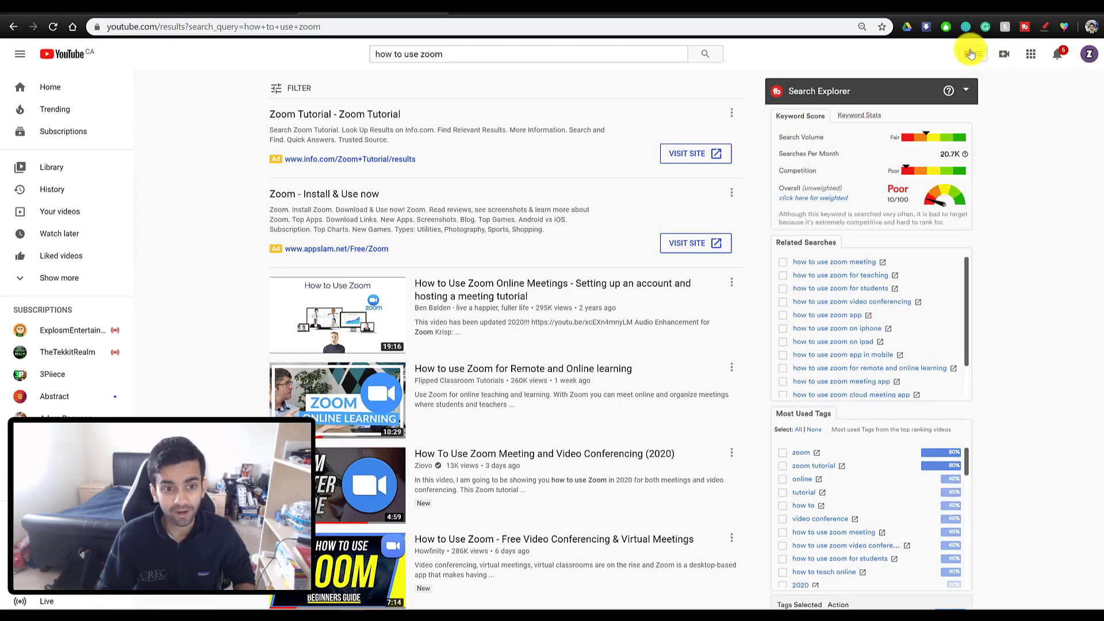
scroll(810, 463, "down", 1)
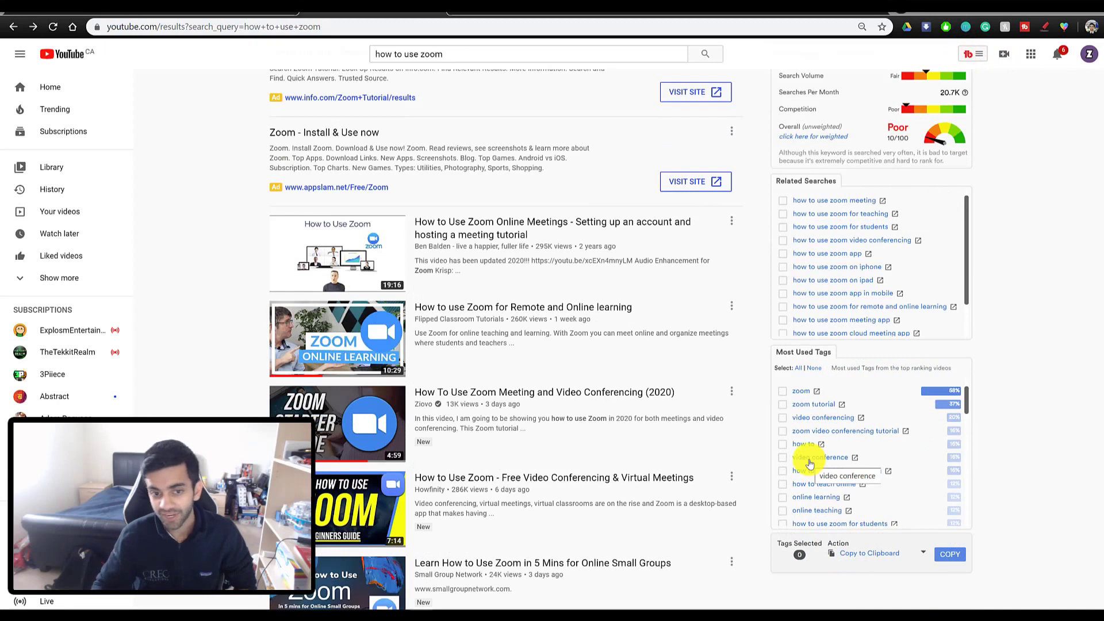
- Open 'How To Use Zoom Meeting and Video Conferencing (2020)' and review its Videolytics stats and tags
left_click(557, 398)
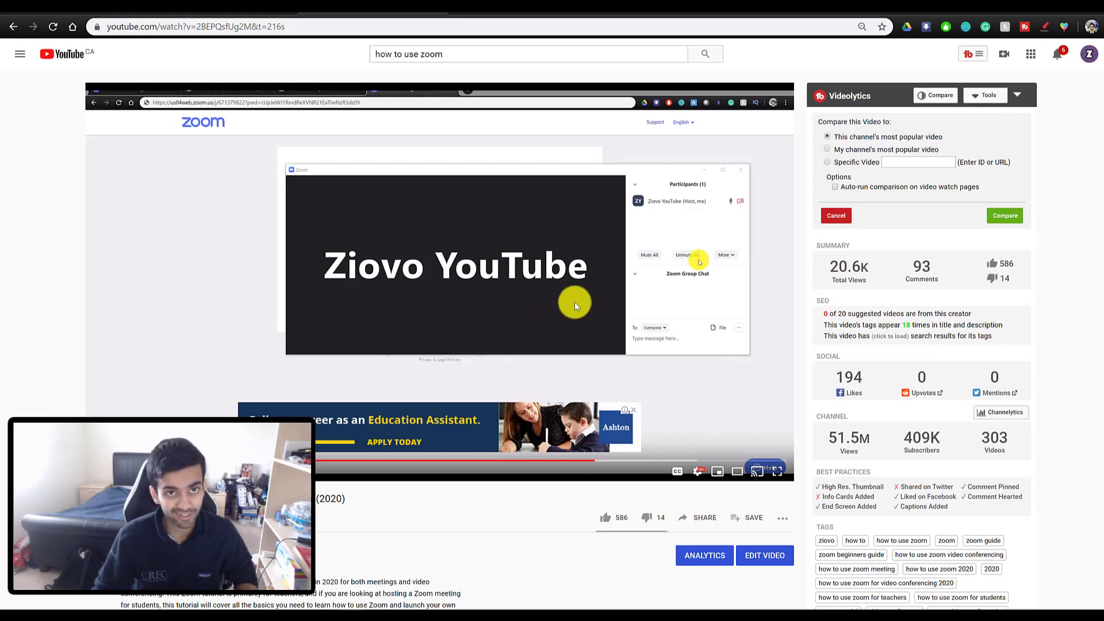
scroll(971, 497, "down", 2)
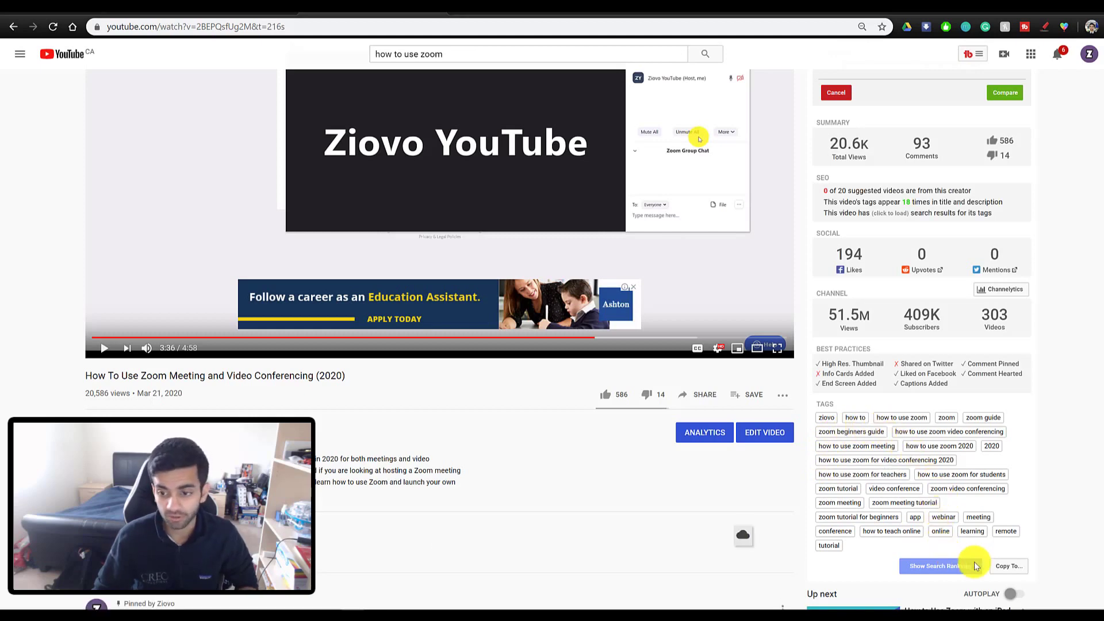
scroll(891, 460, "up", 1)
scroll(895, 464, "up", 1)
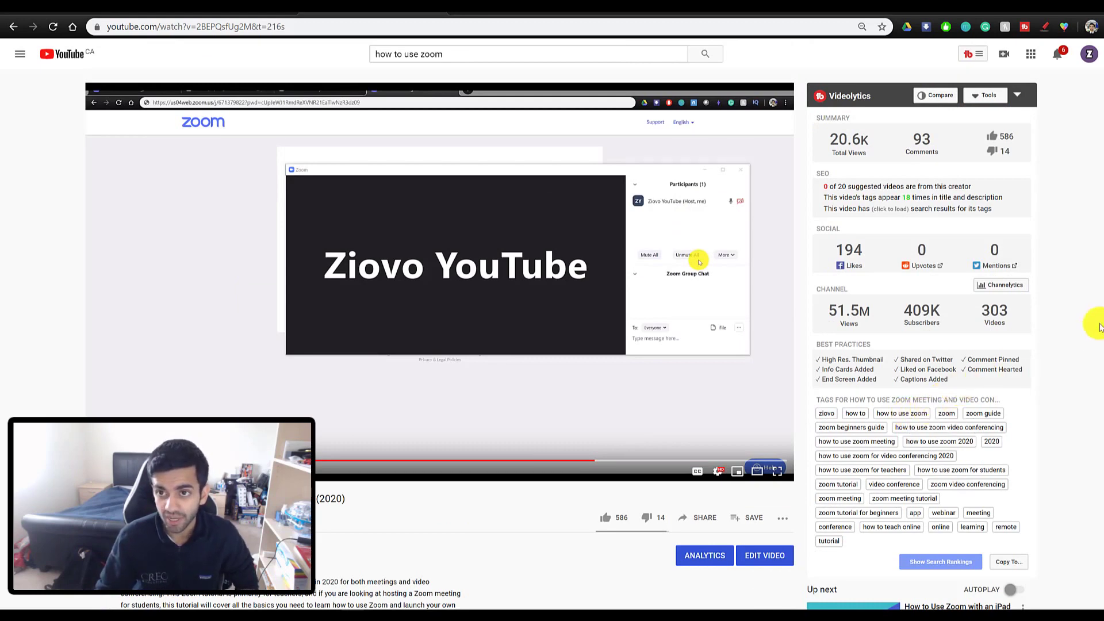
- Compare the Zoom video against a specific video URL using Videolytics' Specific Video option
left_click(933, 96)
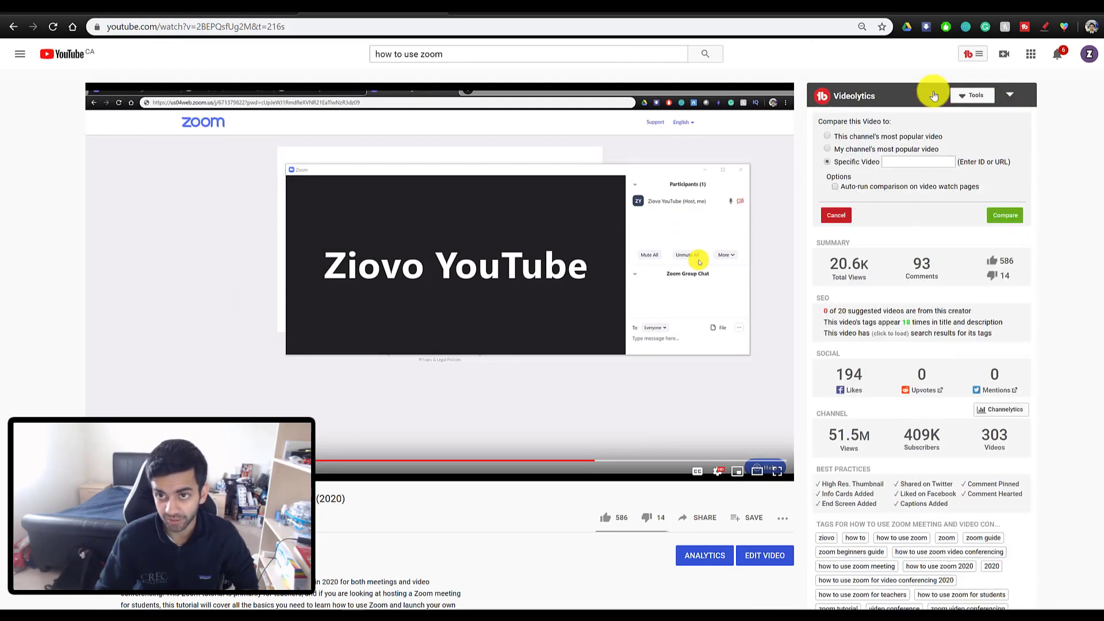
left_click(914, 161)
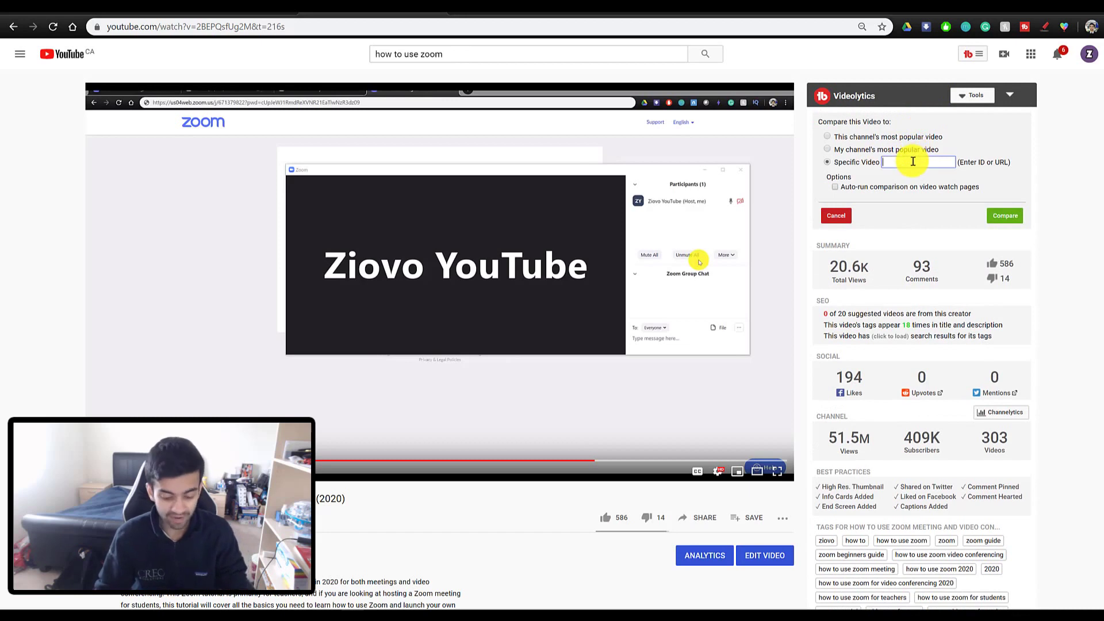
left_click(1005, 214)
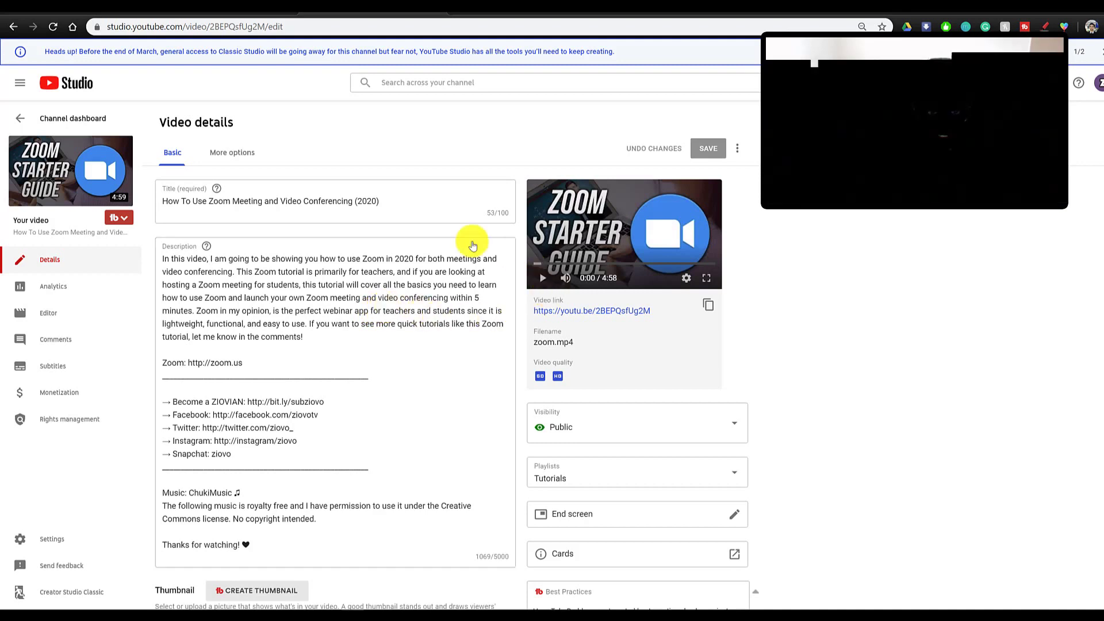
- Open the TubeBuddy tools menu for the Zoom video and scroll down to its ranked tags
left_click_drag(160, 122, 355, 202)
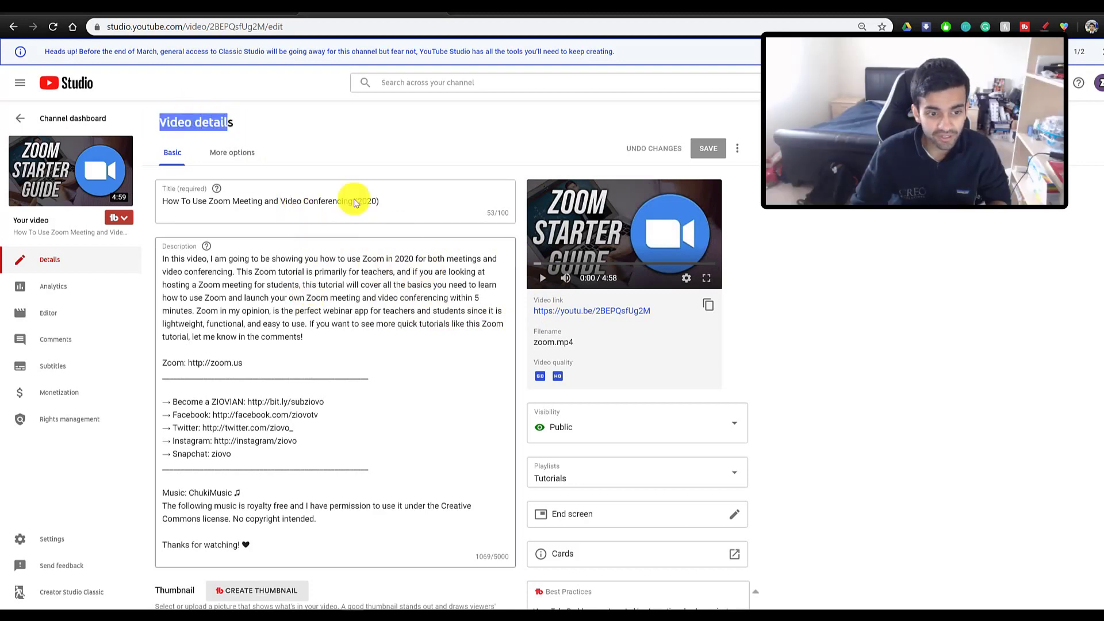
left_click(120, 217)
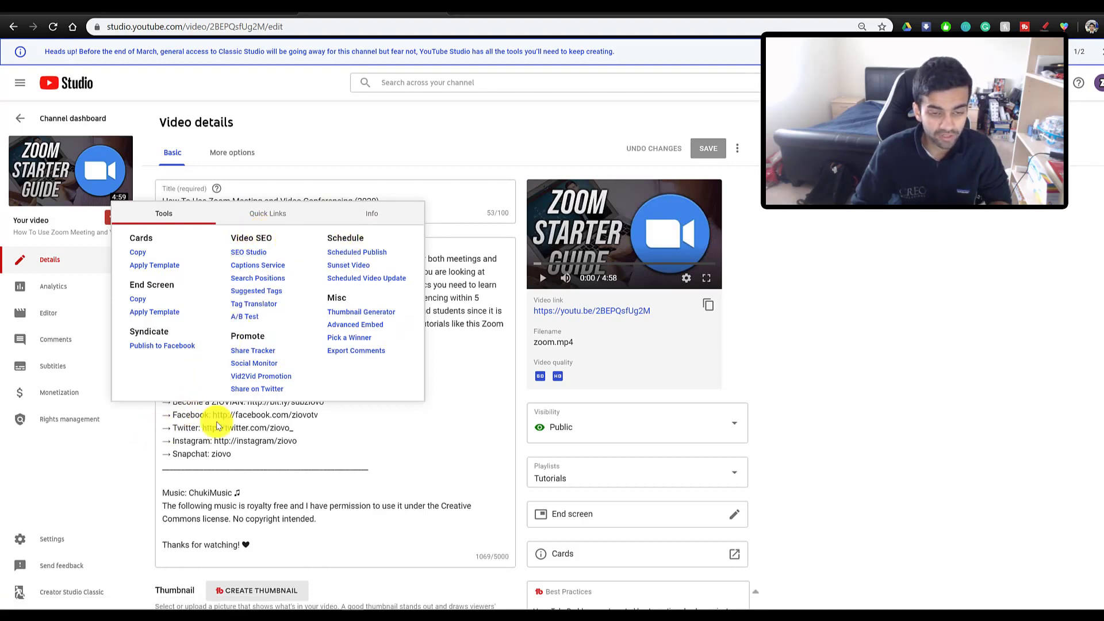
scroll(798, 332, "down", 4)
scroll(798, 332, "down", 3)
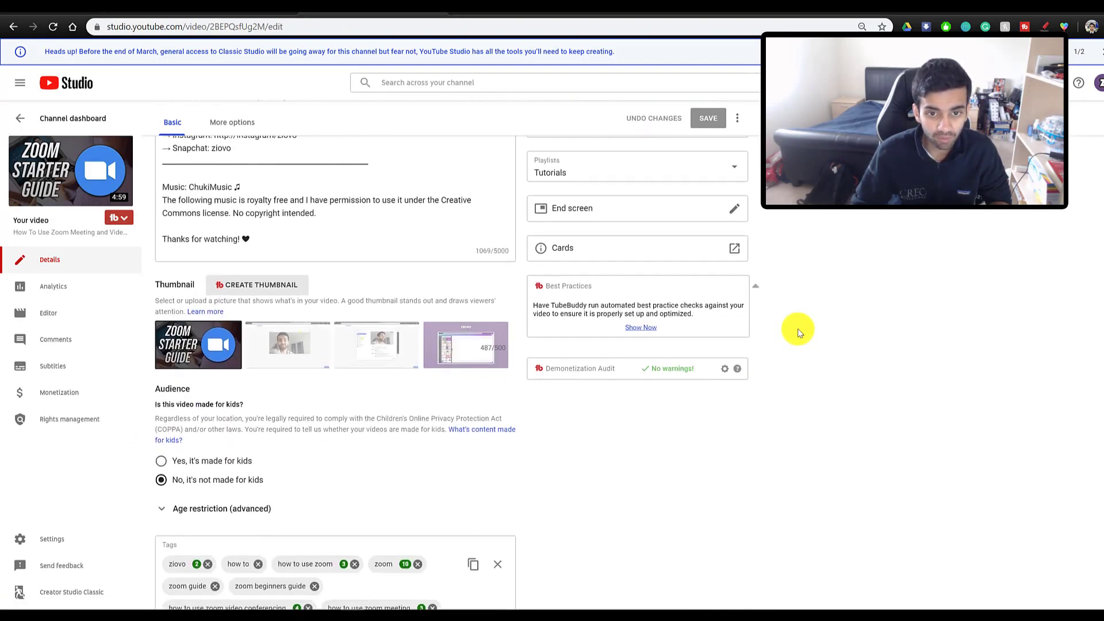
scroll(797, 332, "down", 3)
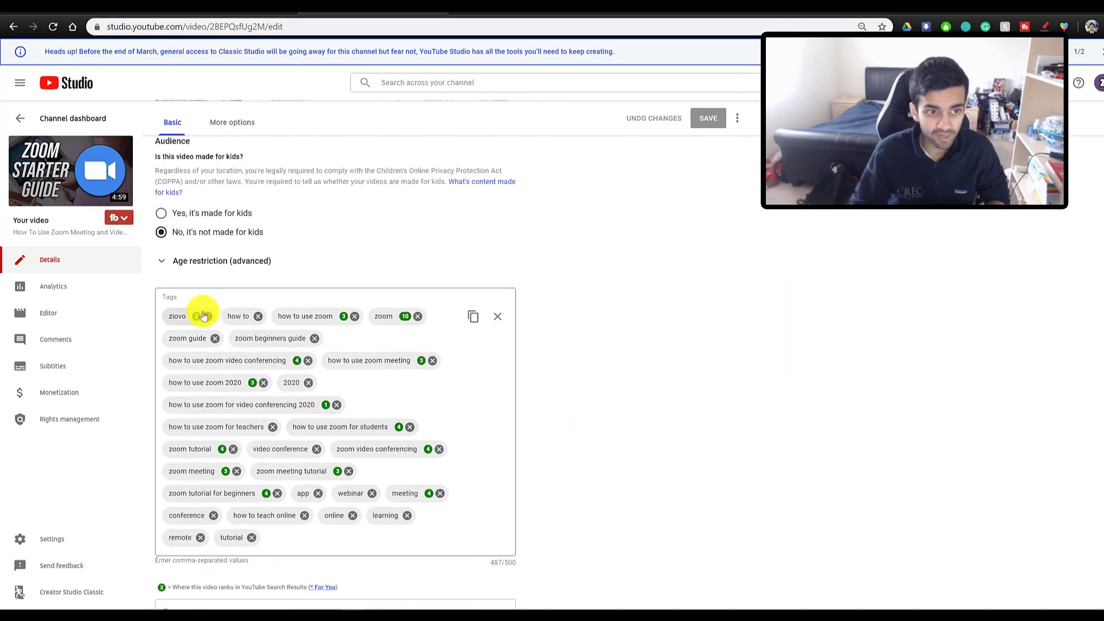
- Review the TubeBuddy search-rank badges on the Zoom video's tags, such as zoom at 10
mouse_move(196, 318)
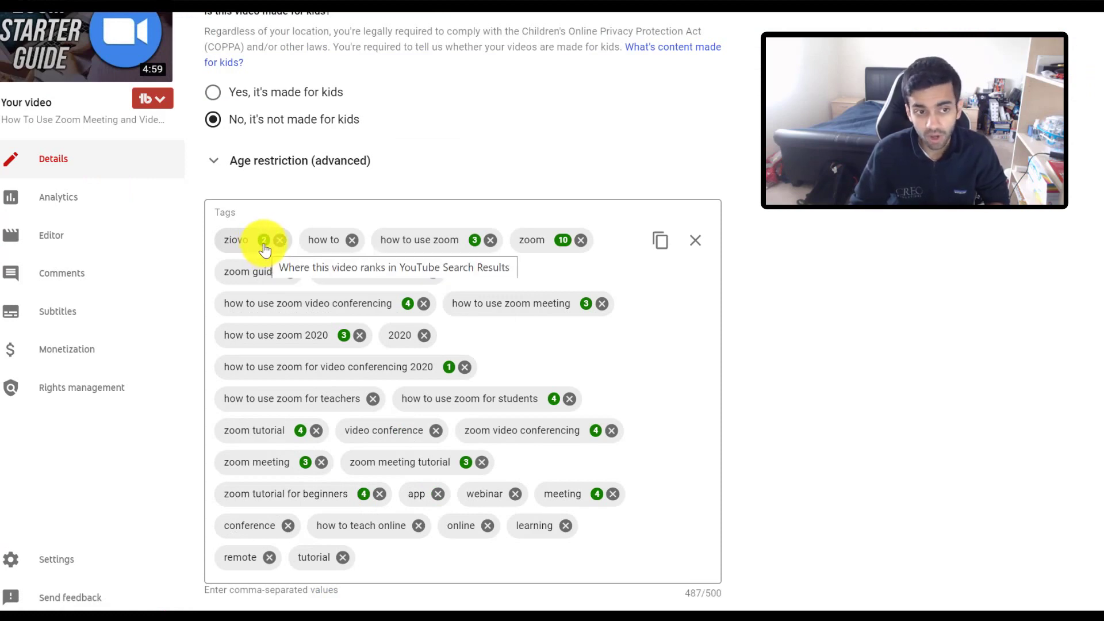
mouse_move(475, 248)
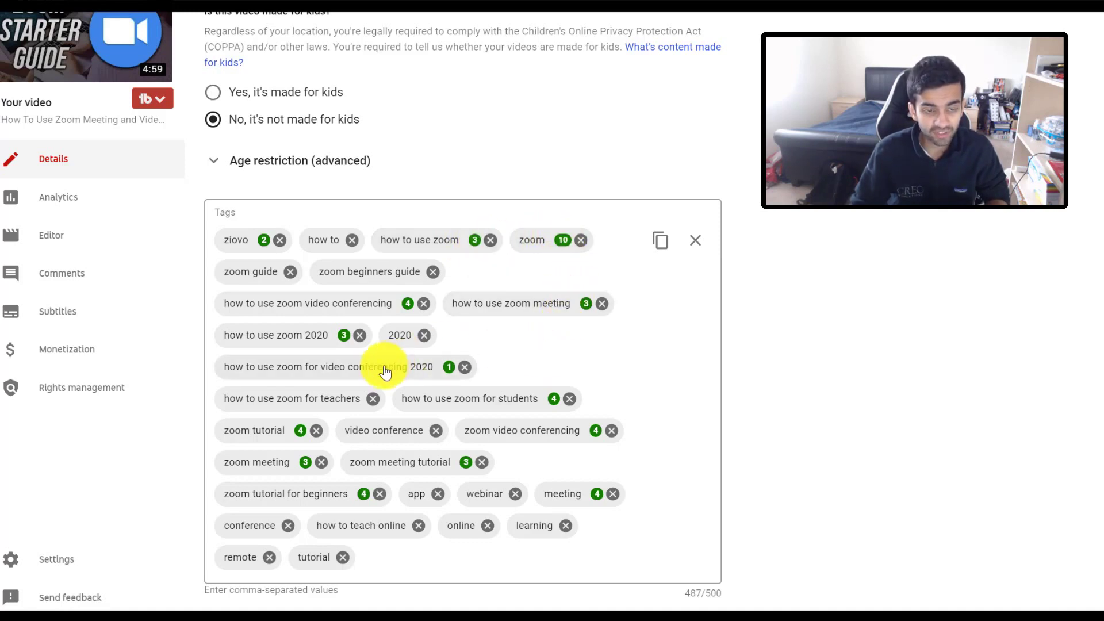
mouse_move(343, 341)
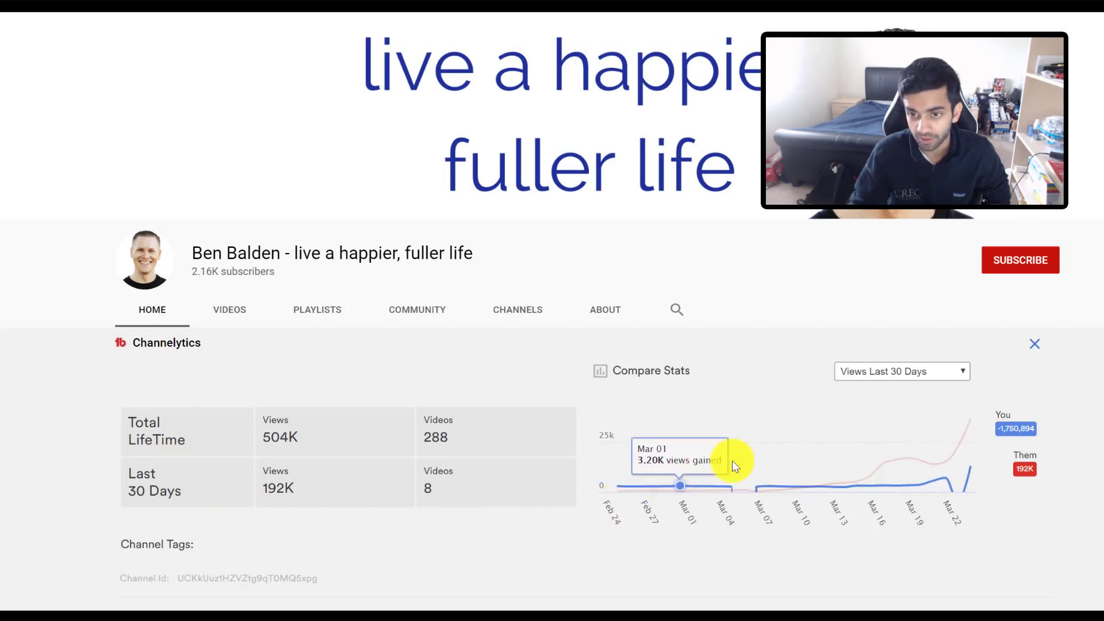
left_click(919, 376)
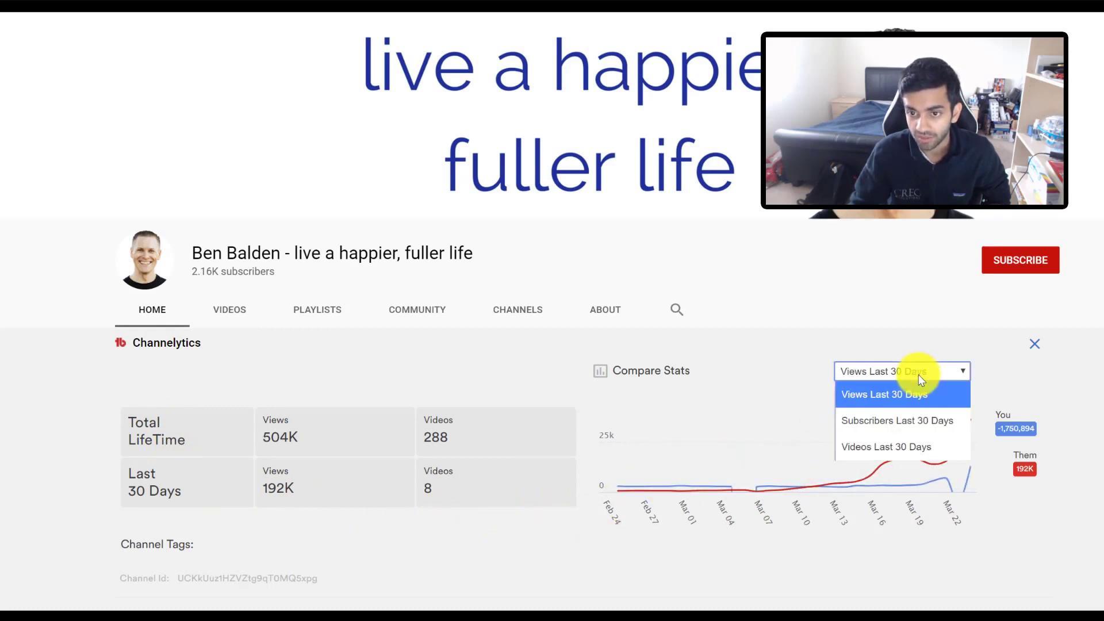
left_click(939, 593)
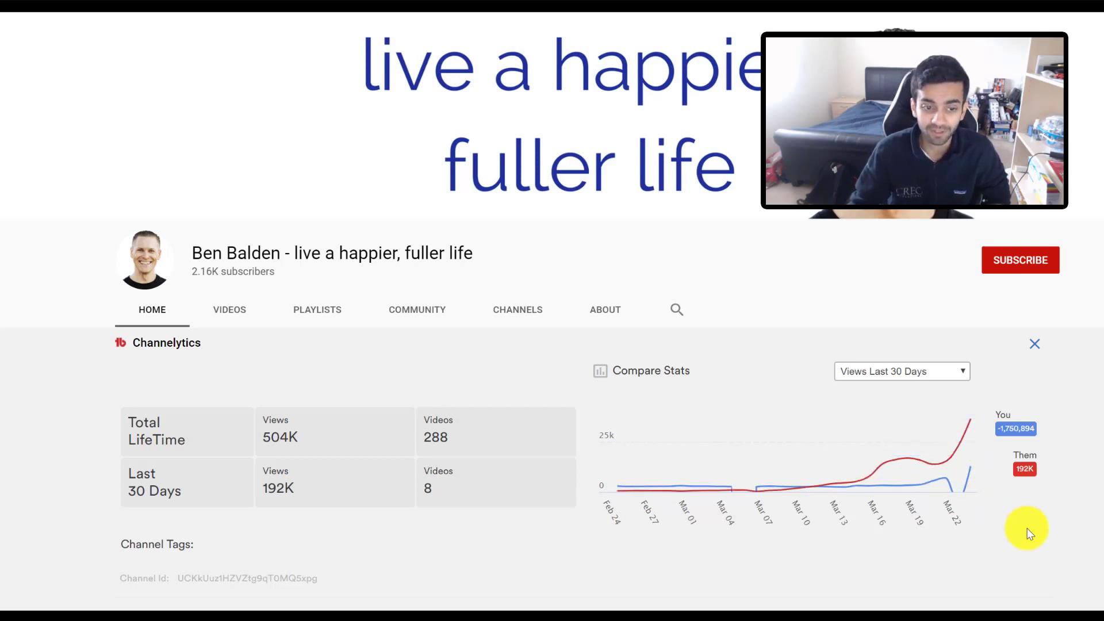
- Inspect the Channelytics chart: competitor gains 22.8K views on Mar 23 versus your 12.7K on Mar 24
scroll(754, 591, "down", 3)
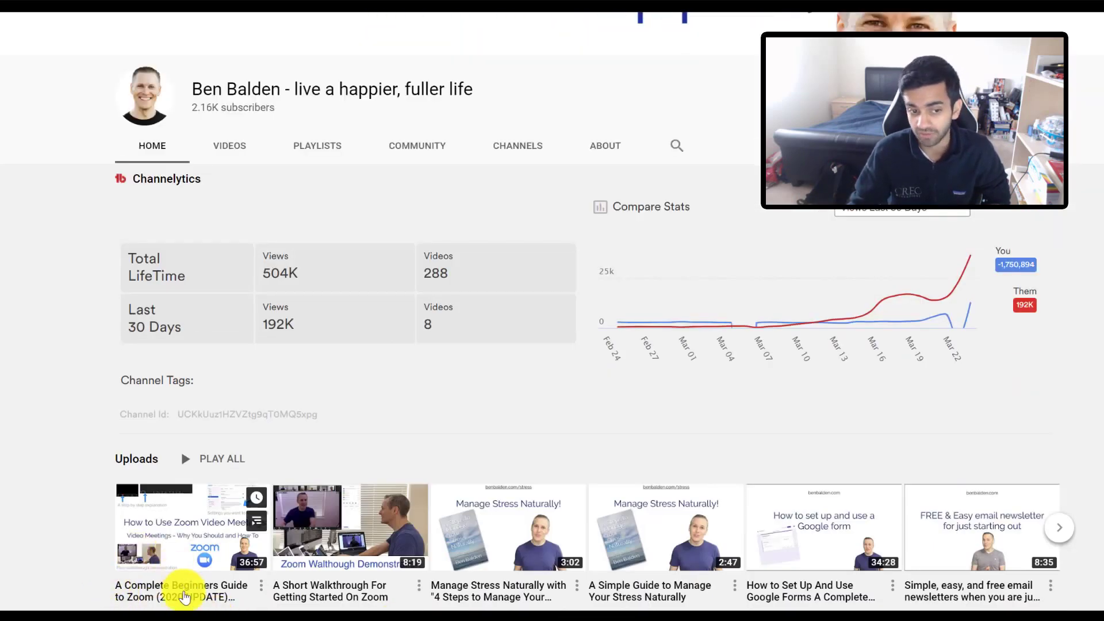
scroll(276, 598, "up", 1)
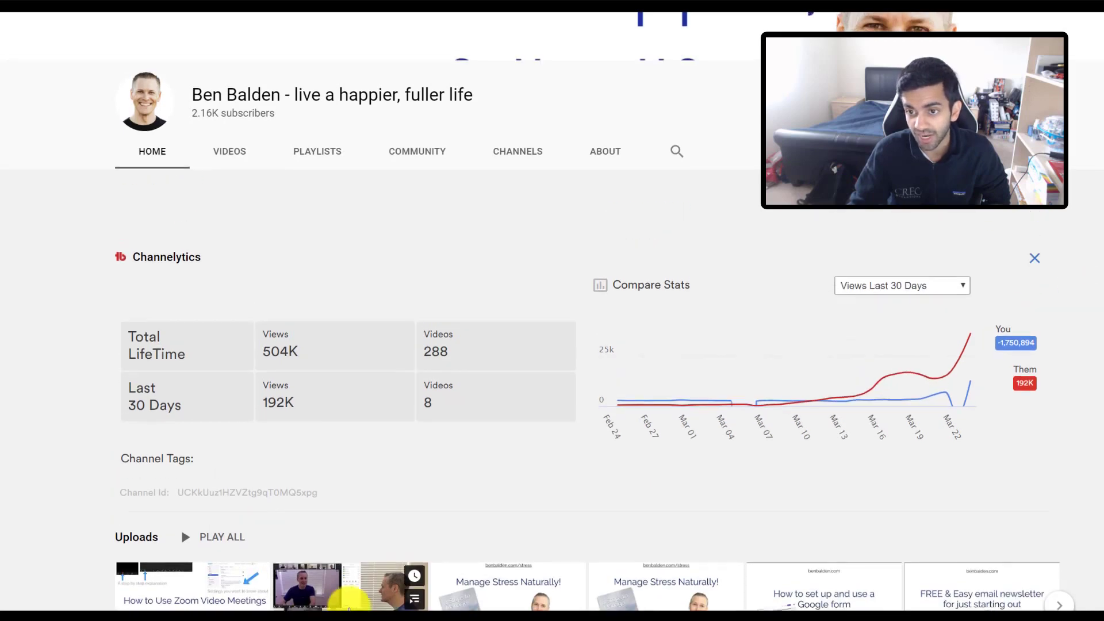
scroll(349, 606, "up", 2)
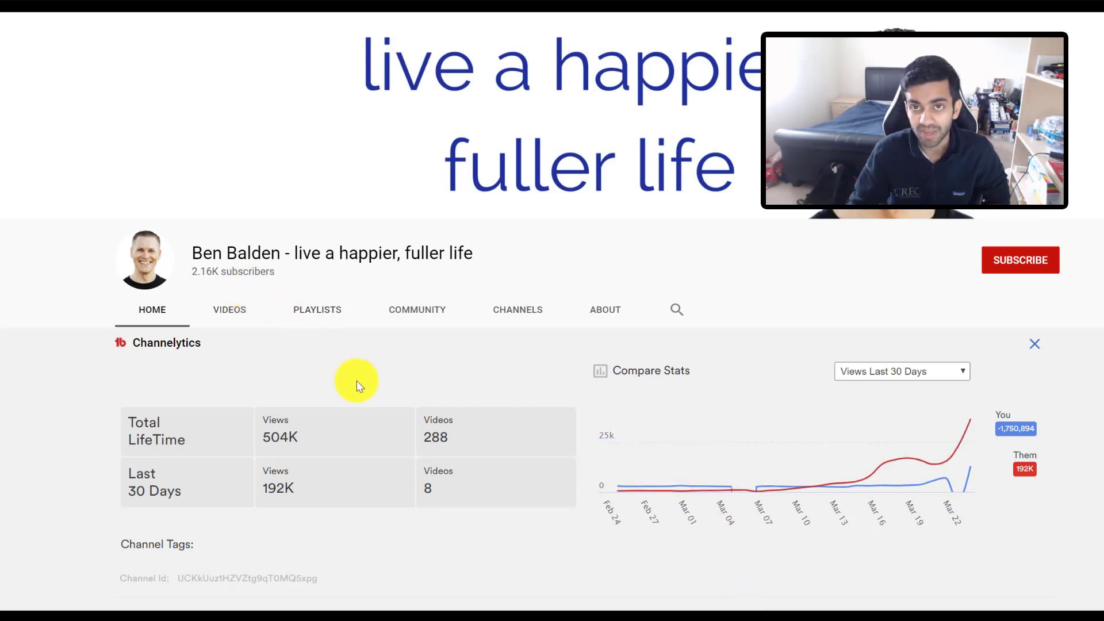
mouse_move(931, 438)
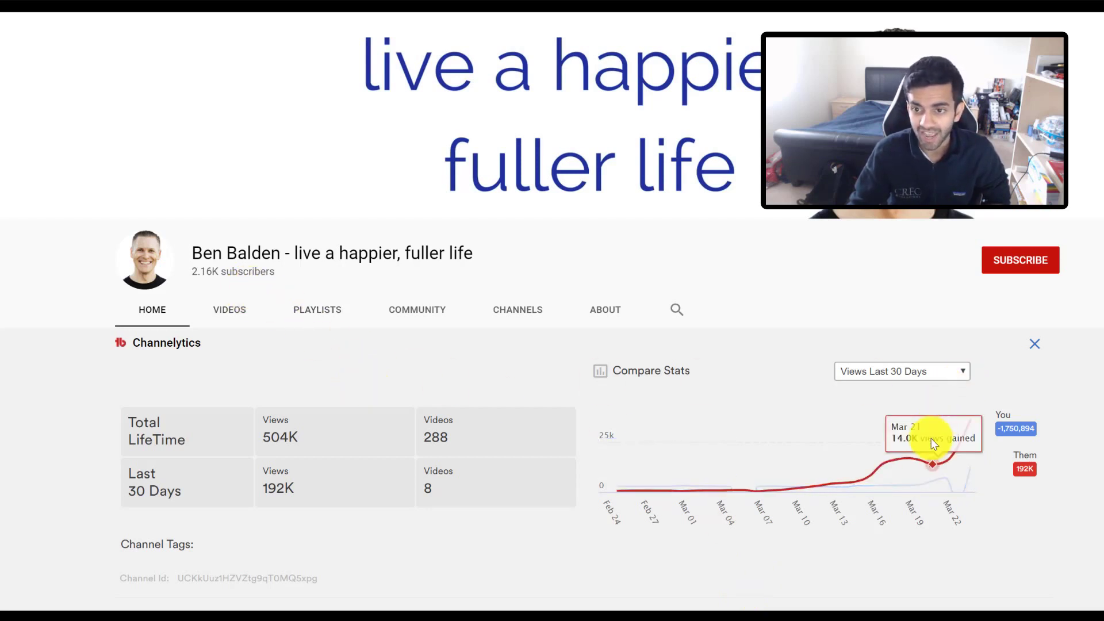